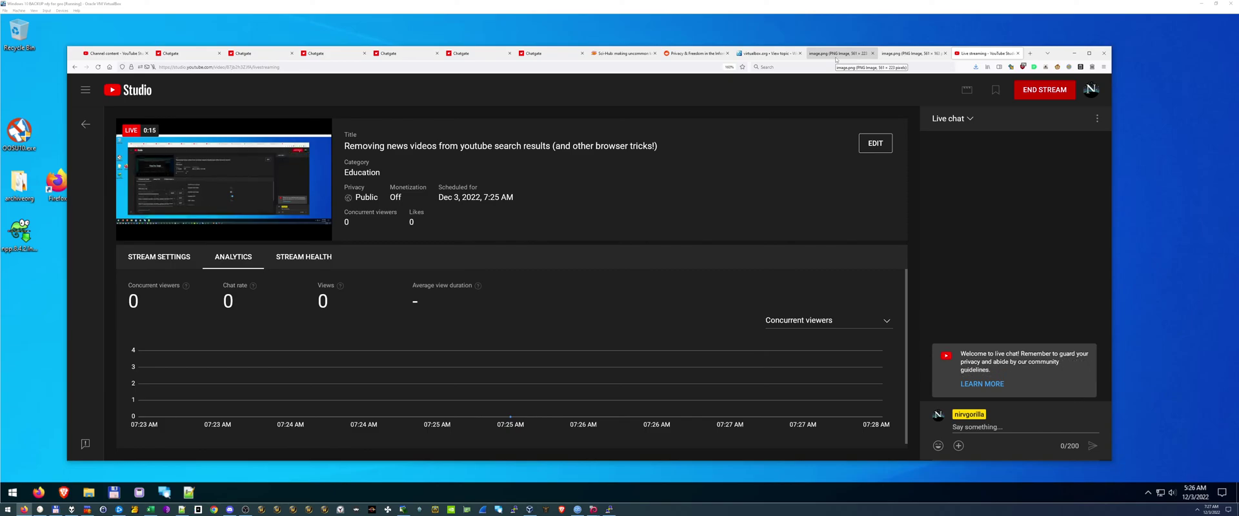
Show the first image.png chat screenshot and zoom it in
click(837, 57)
key(ctrl+plus)
key(ctrl+plus)
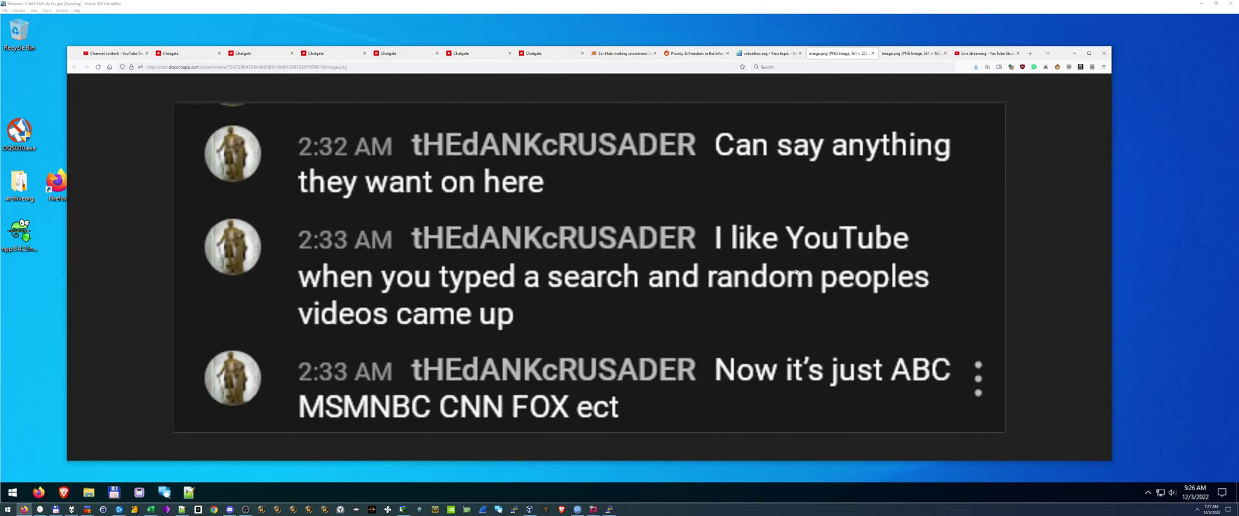
View the second chat screenshot zoomed in, then return to the Live streaming - YouTube Studio tab
click(902, 57)
scroll(786, 297, up, 1)
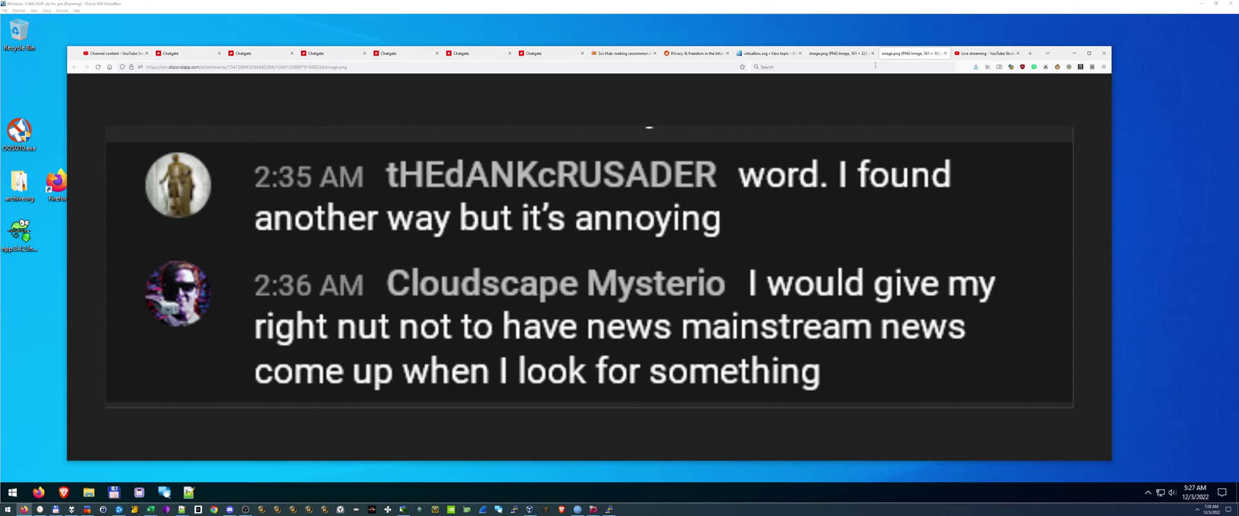
click(970, 55)
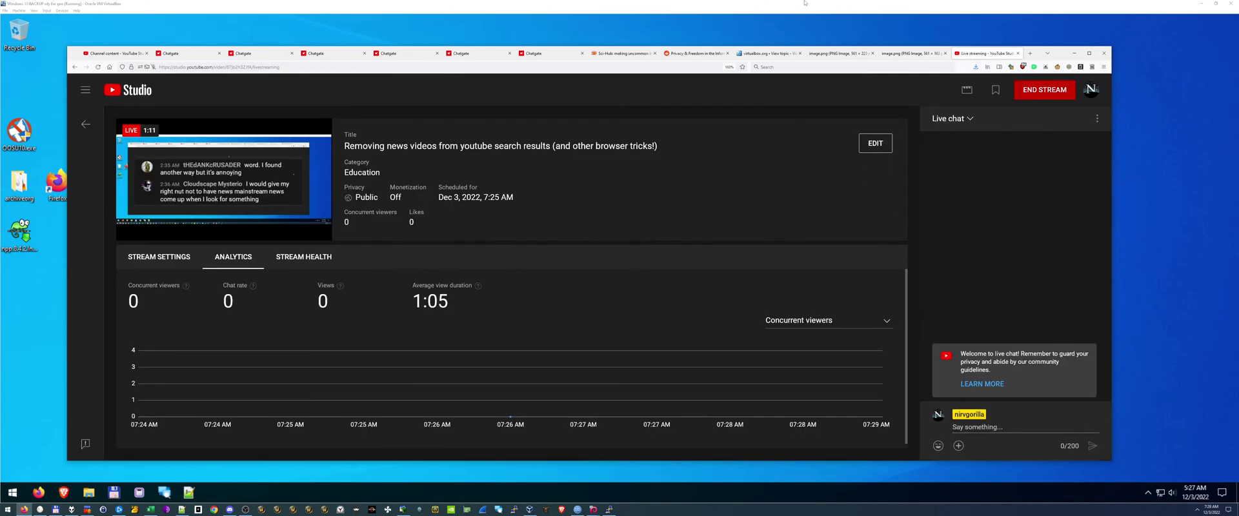
Hide the YouTube Studio window and open a new Firefox window from the taskbar
key(super+d)
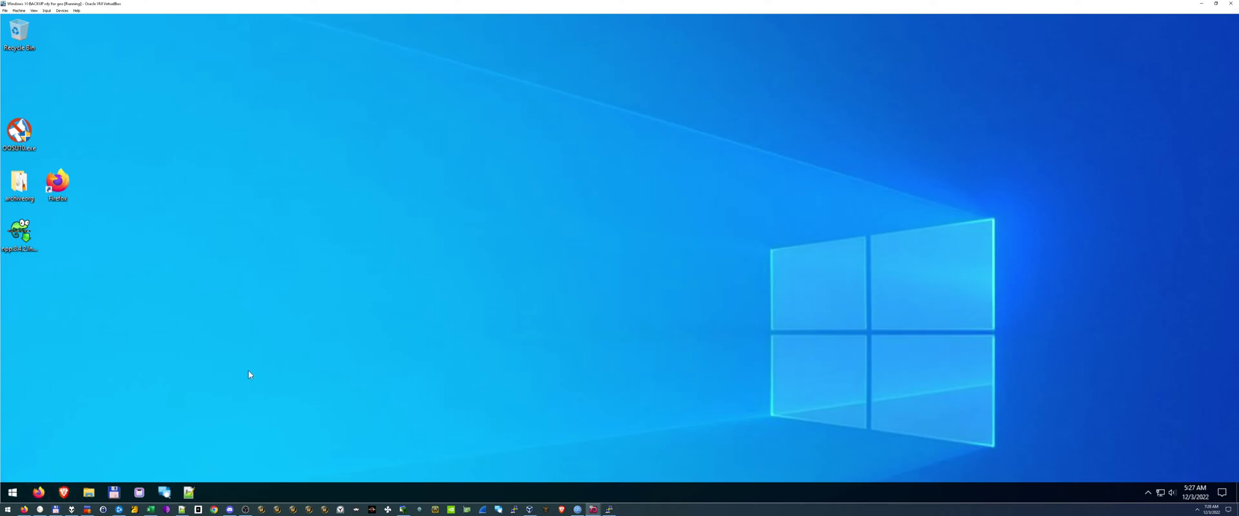
click(46, 486)
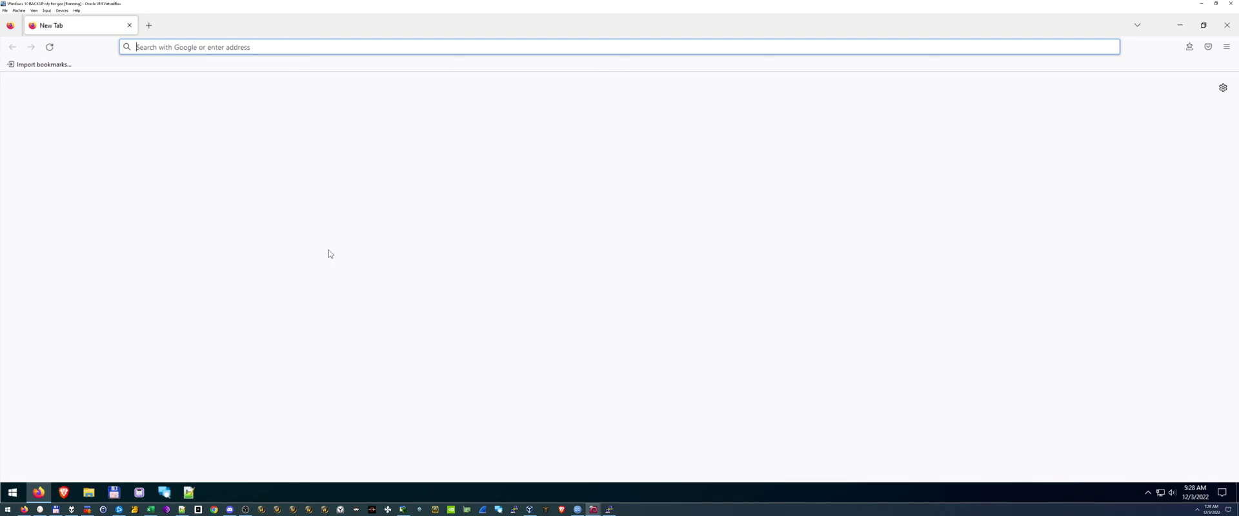
Load youtube in the new window and reset the page zoom to 100%
text(you)
key(BackSpace)
key(BackSpace)
key(BackSpace)
text(youtube)
key(Return)
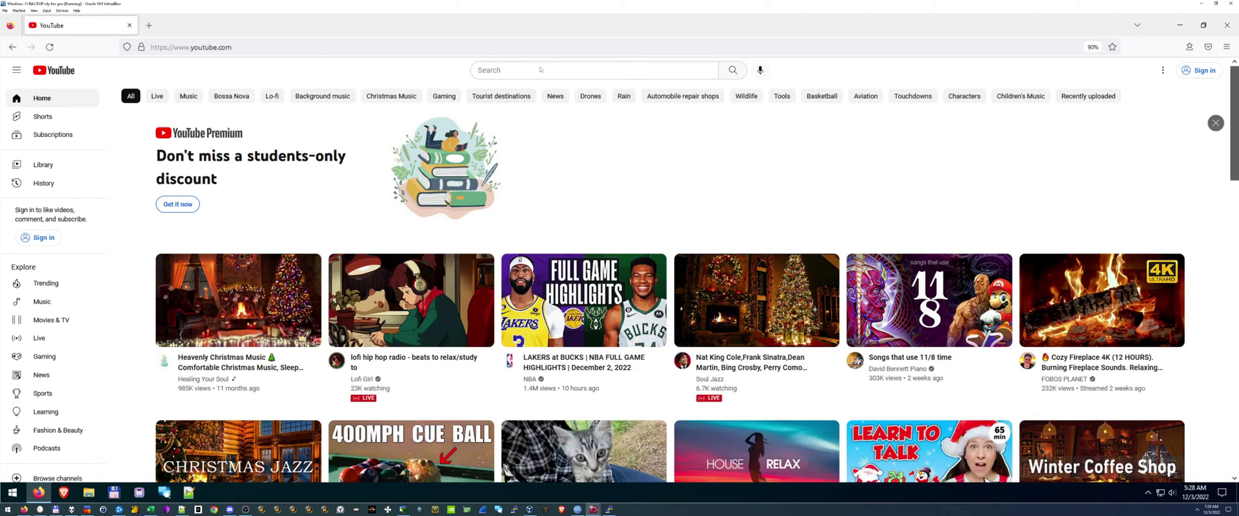
key(ctrl+0)
Search YouTube for 'george floyd' and enlarge the results page to 150%
click(513, 73)
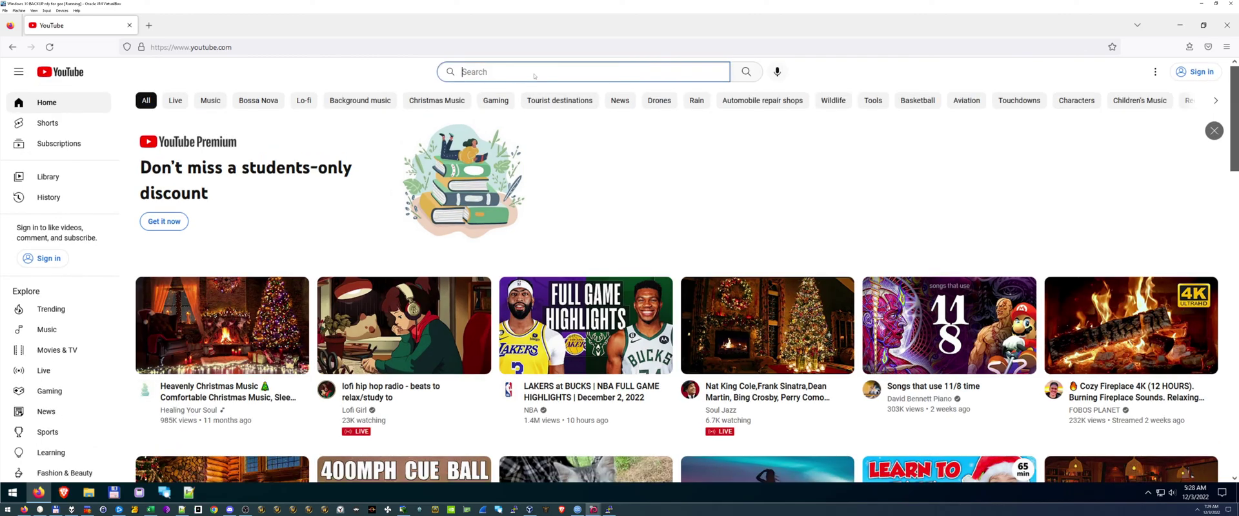
text(george floy)
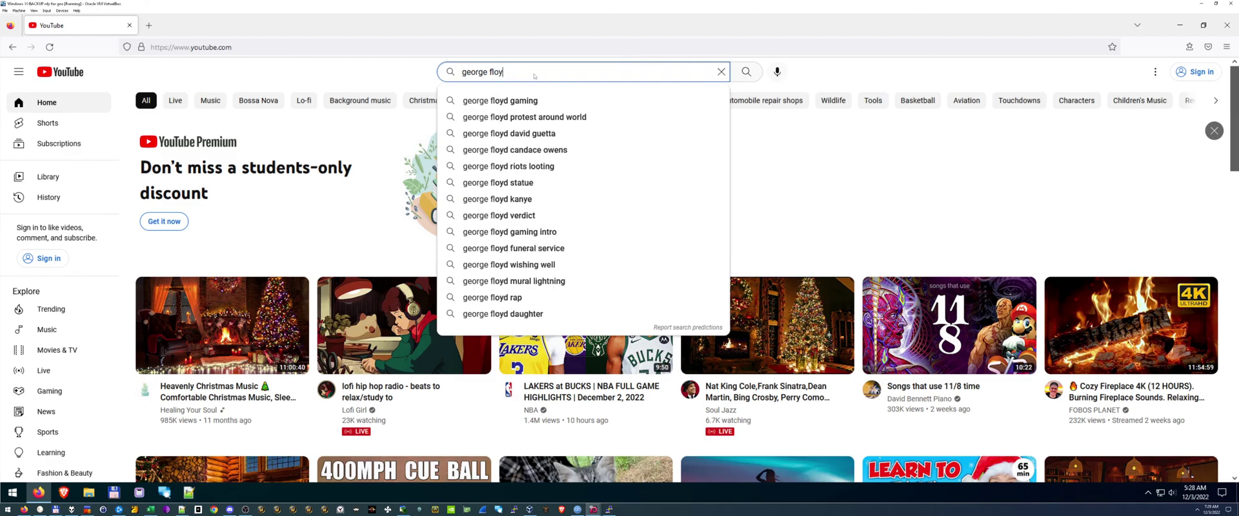
text(d)
key(Return)
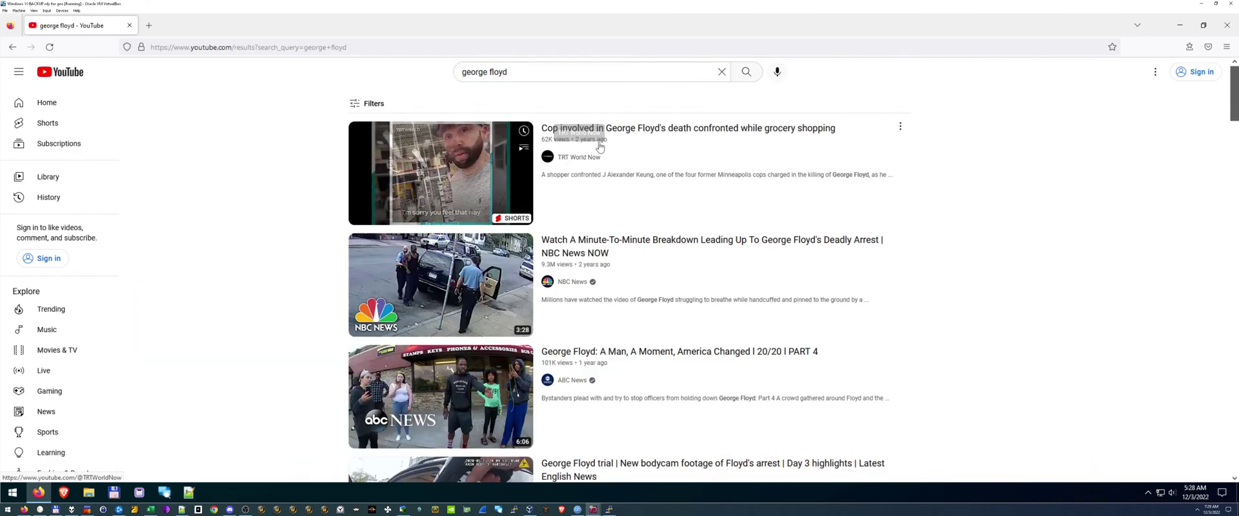
key(ctrl+plus)
key(ctrl+plus)
key(ctrl+plus)
key(ctrl+plus)
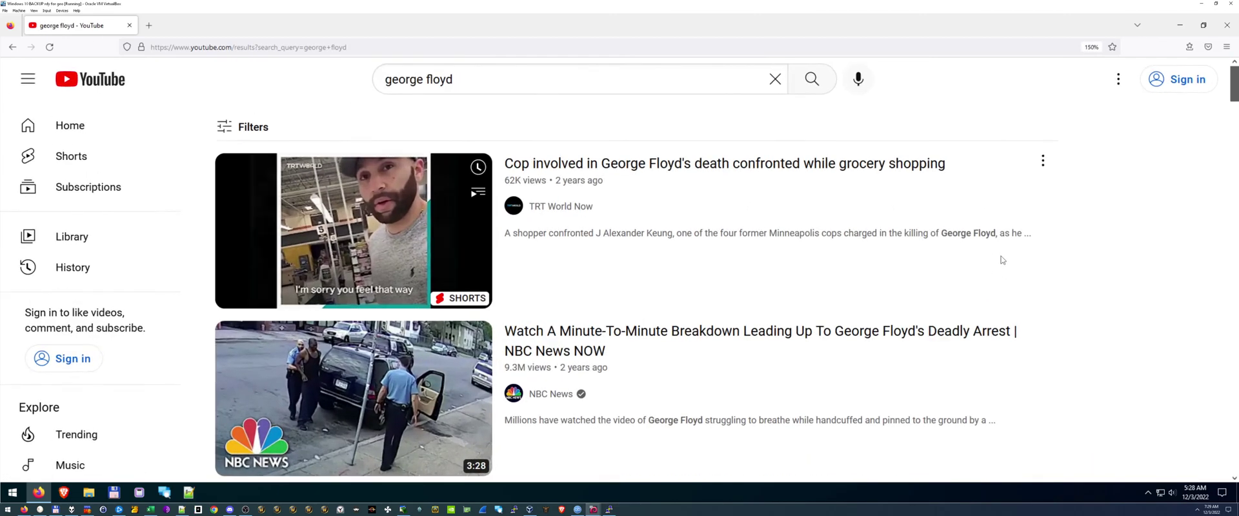
scroll(1007, 268, down, 5)
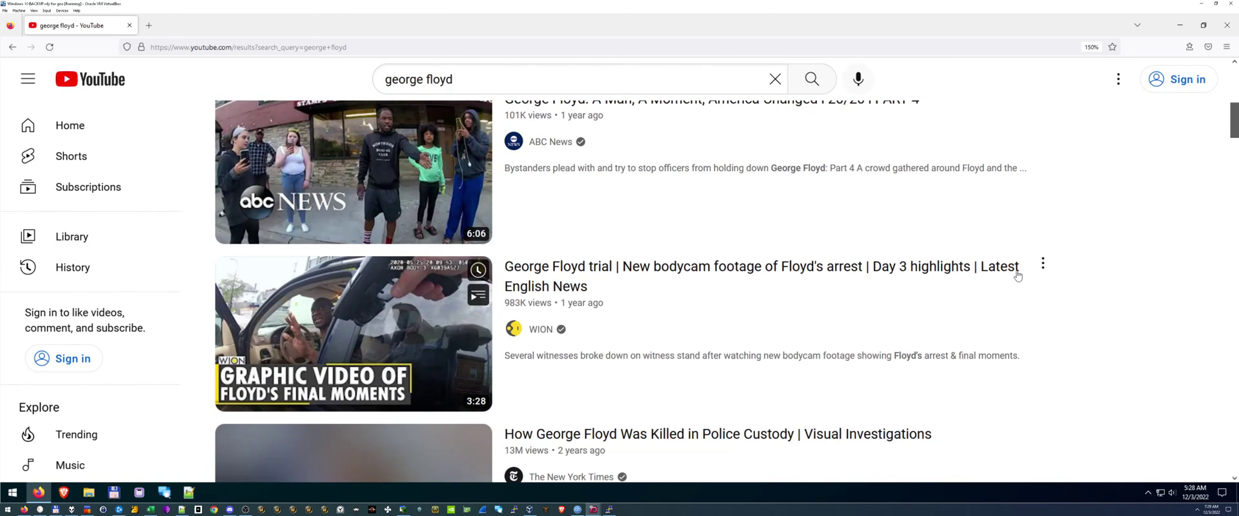
scroll(832, 294, up, 5)
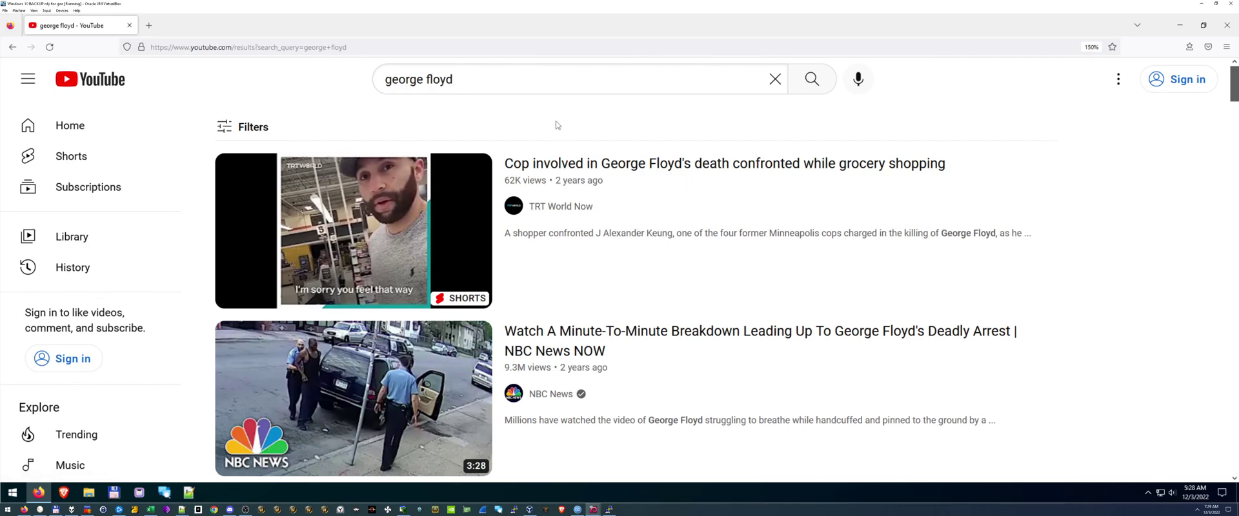
Refine the search to 'george floyd -nbc -news' and run it
click(513, 77)
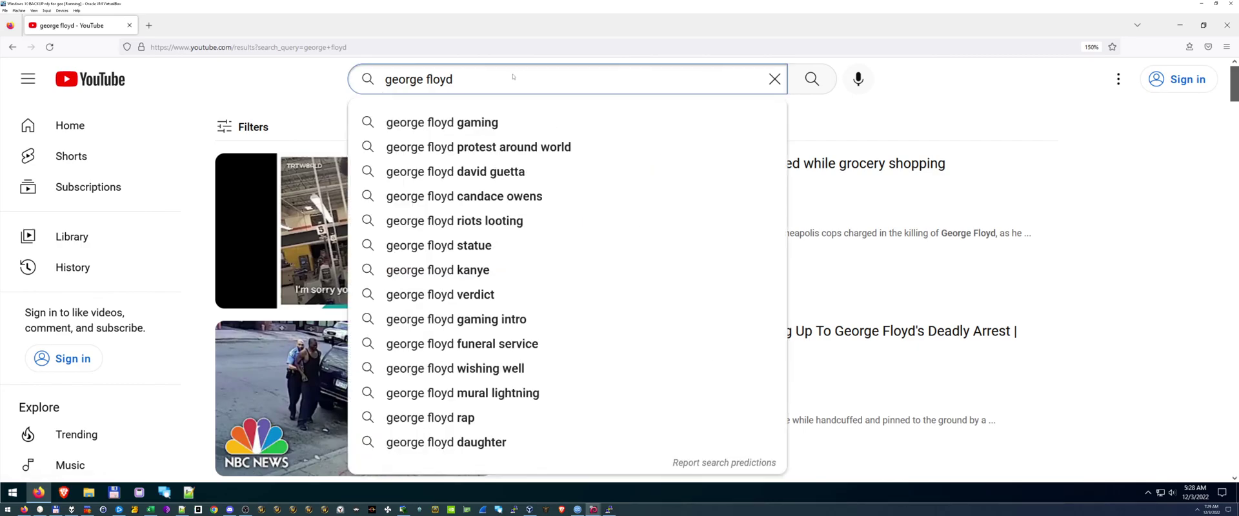
text(-)
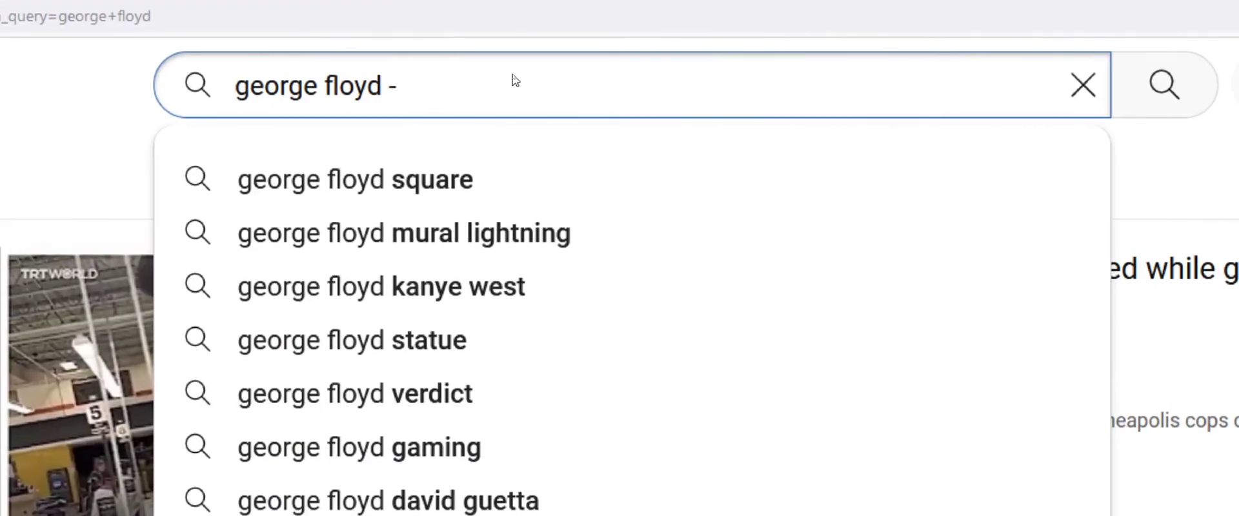
text(nbc)
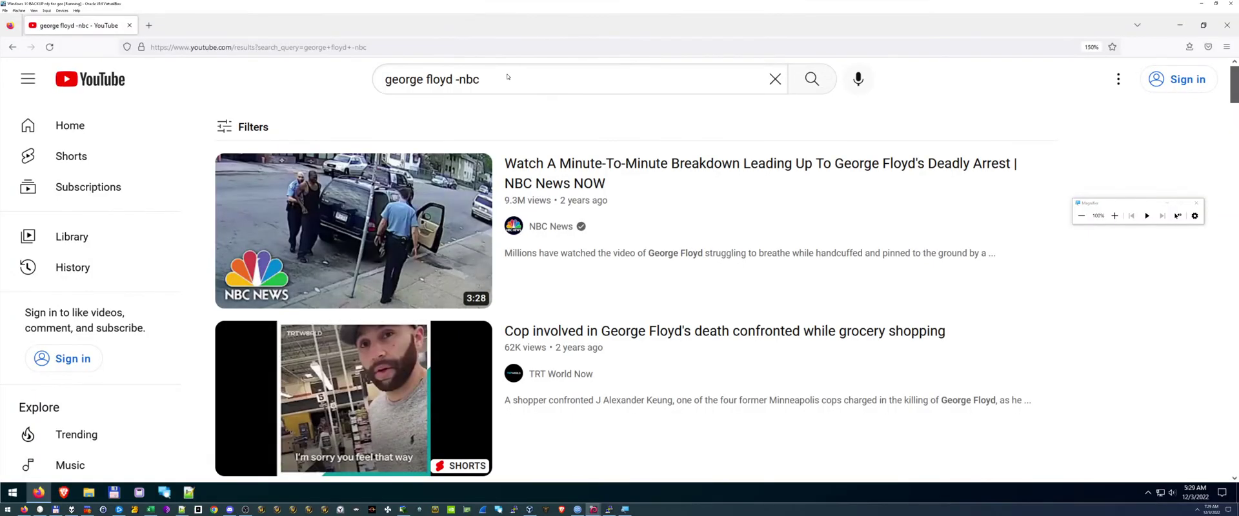
click(507, 77)
text(-news)
key(Return)
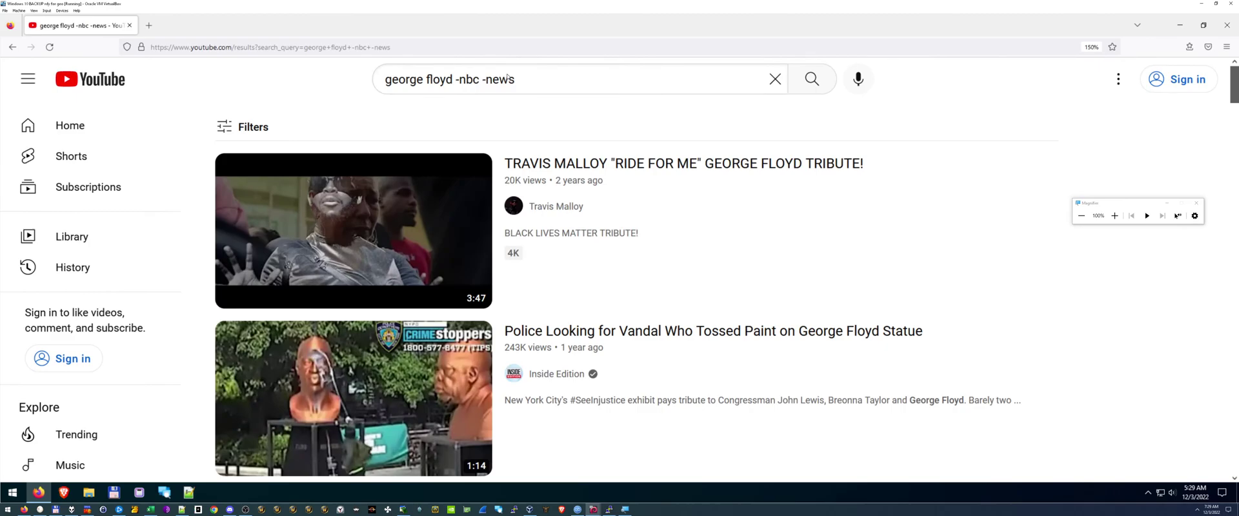
Also exclude -"inside edition" from the query and rerun the search
click(471, 88)
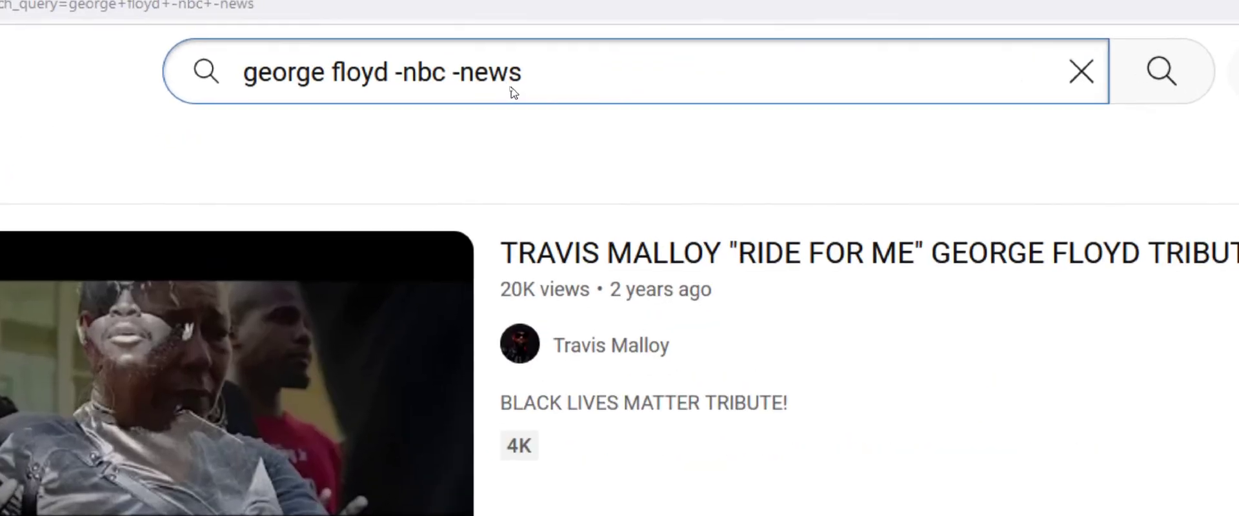
text(-"i)
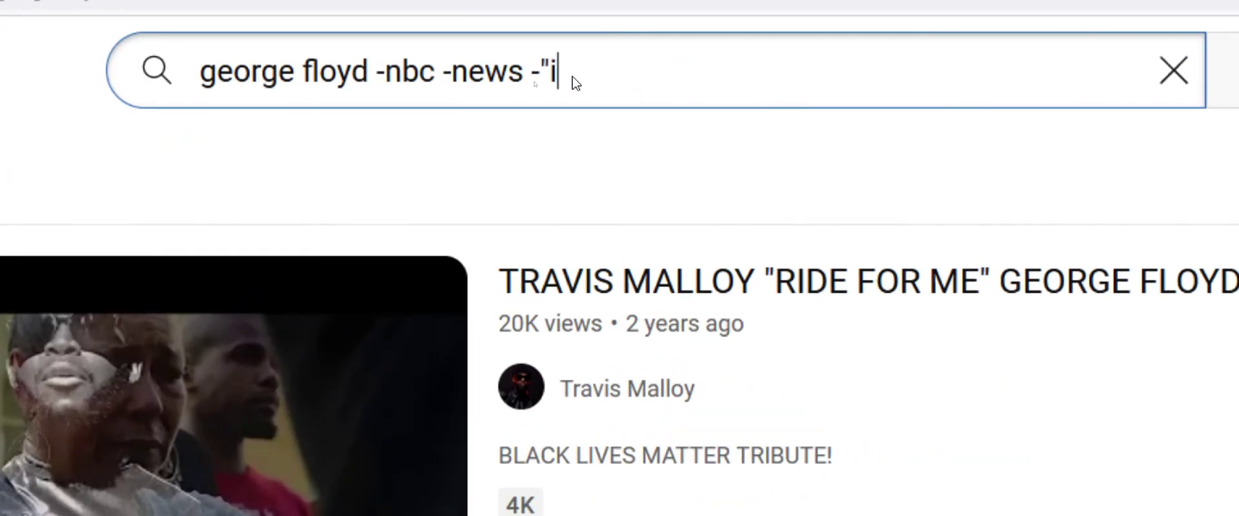
text(nside edition")
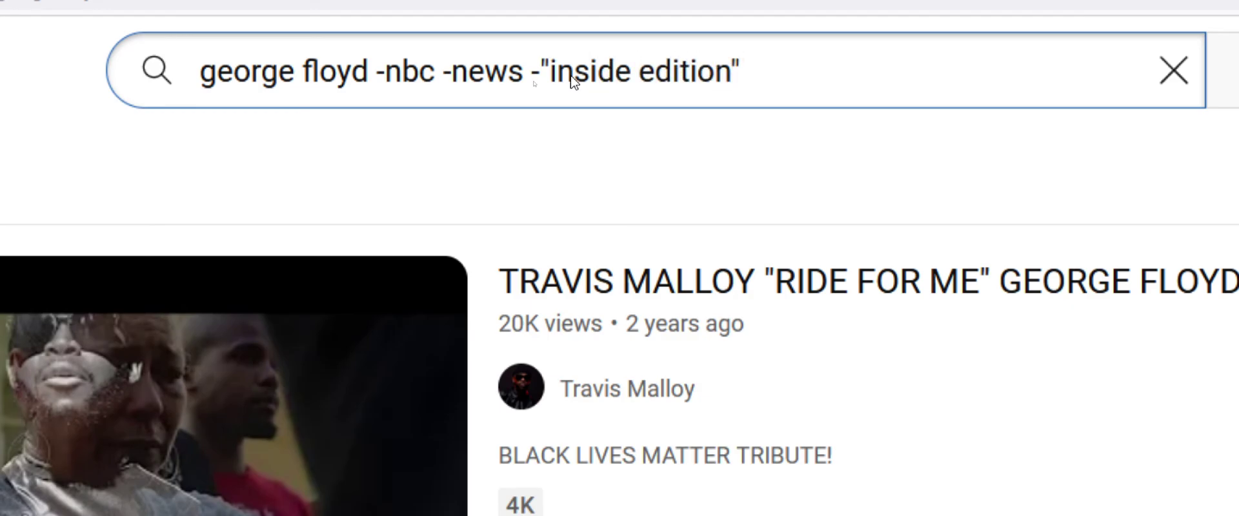
click(539, 81)
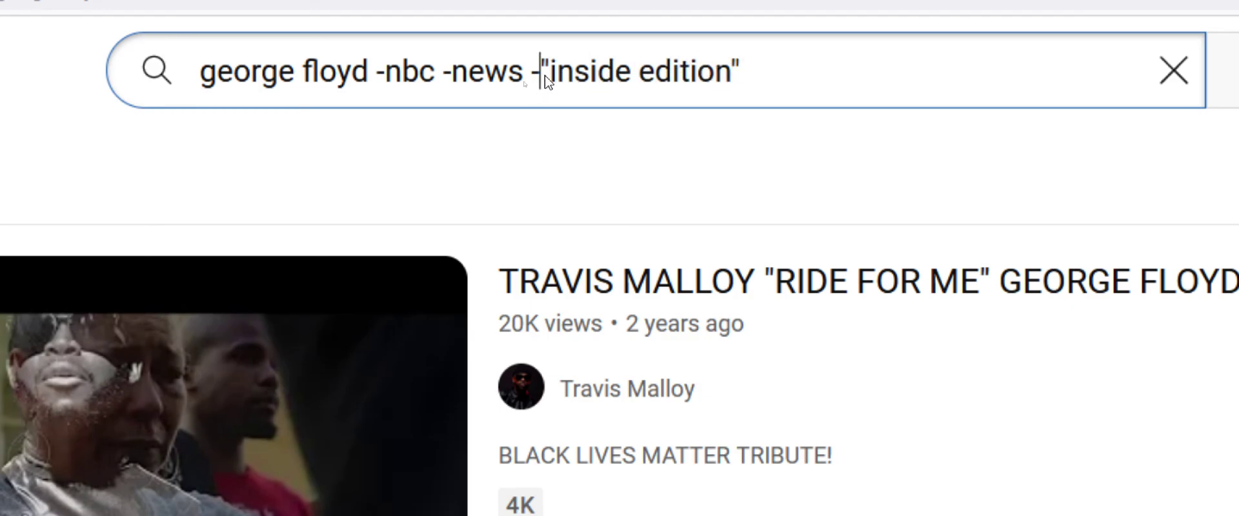
click(634, 107)
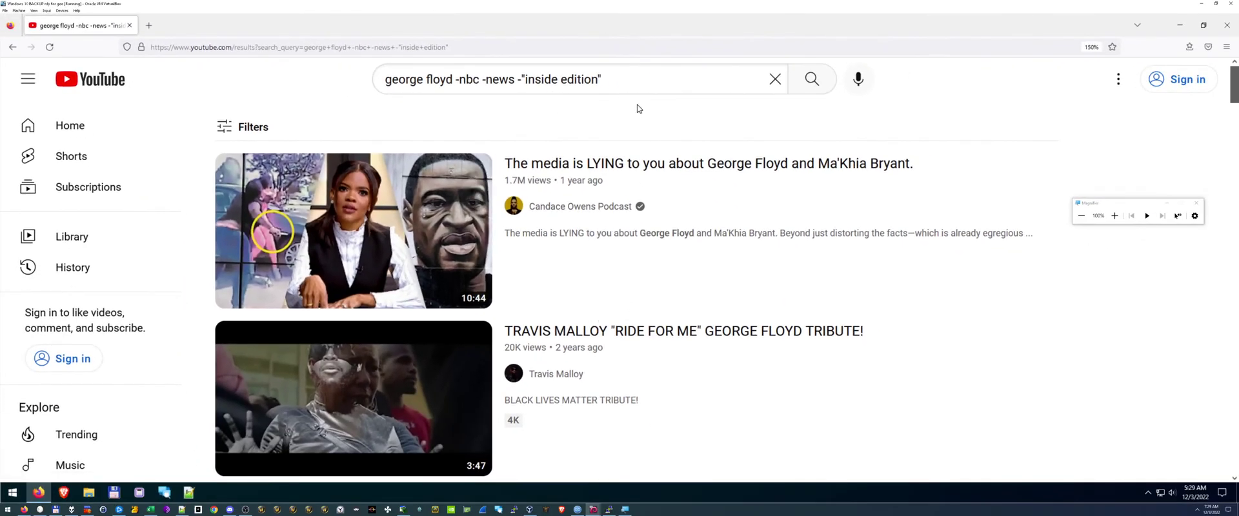
click(645, 80)
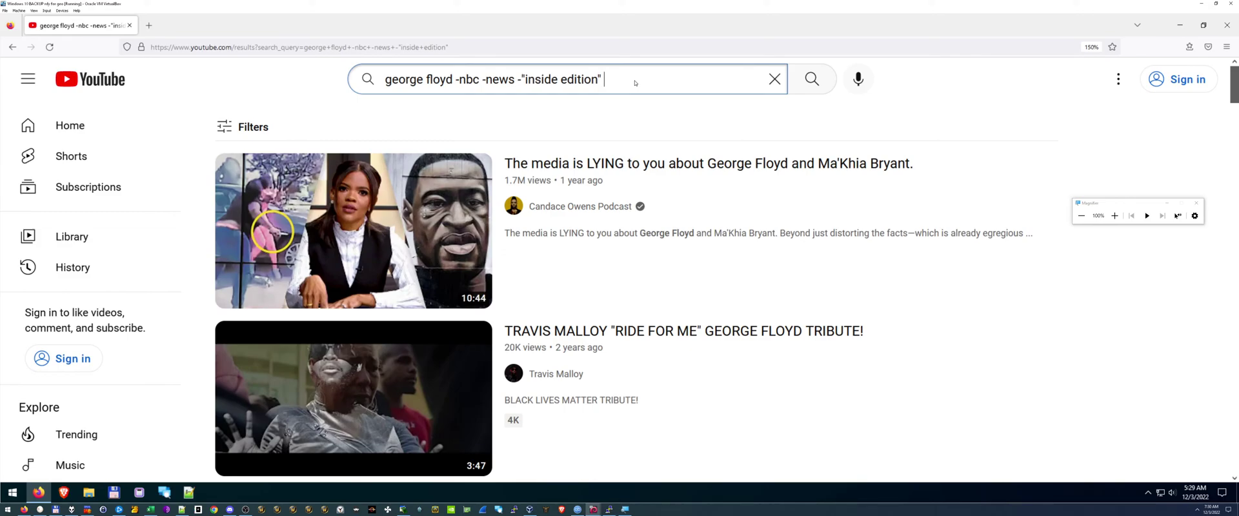
Exclude LYING and malloy from the search, rerunning it after each
text(-LYING)
key(Return)
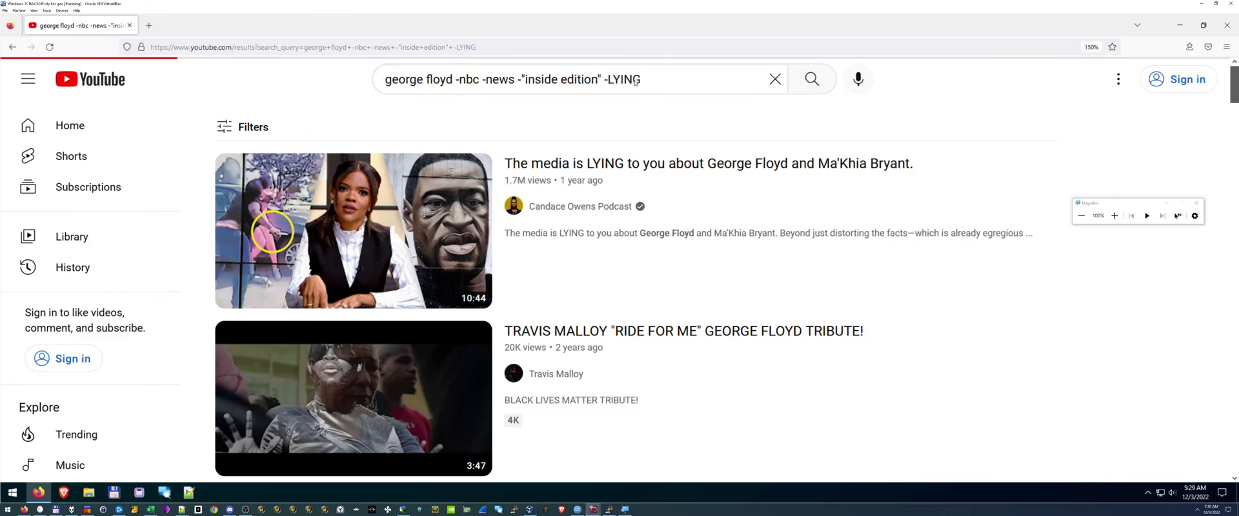
click(712, 90)
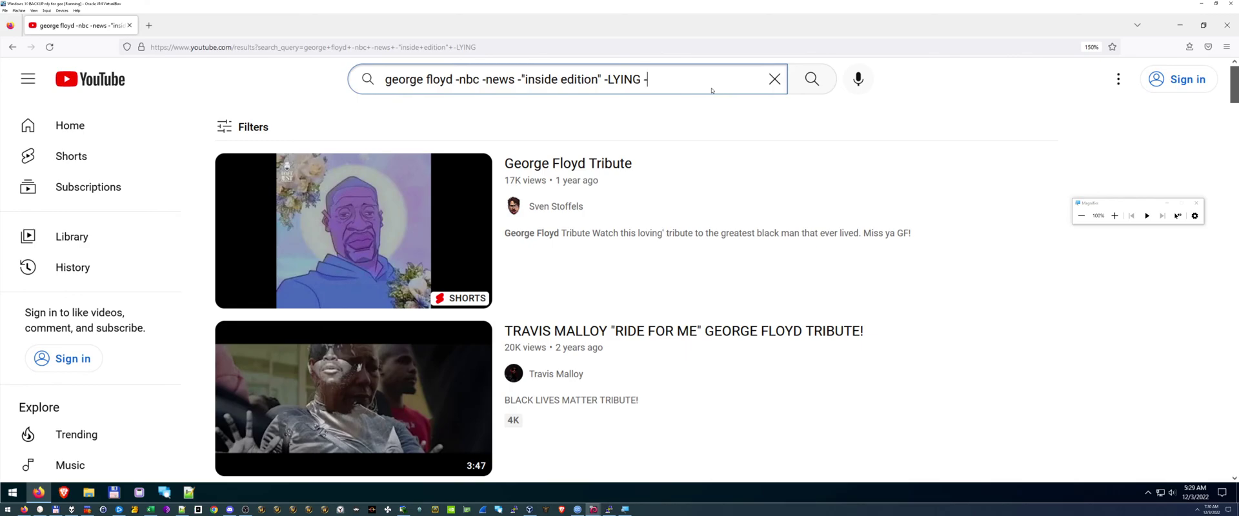
text(malloy)
key(Return)
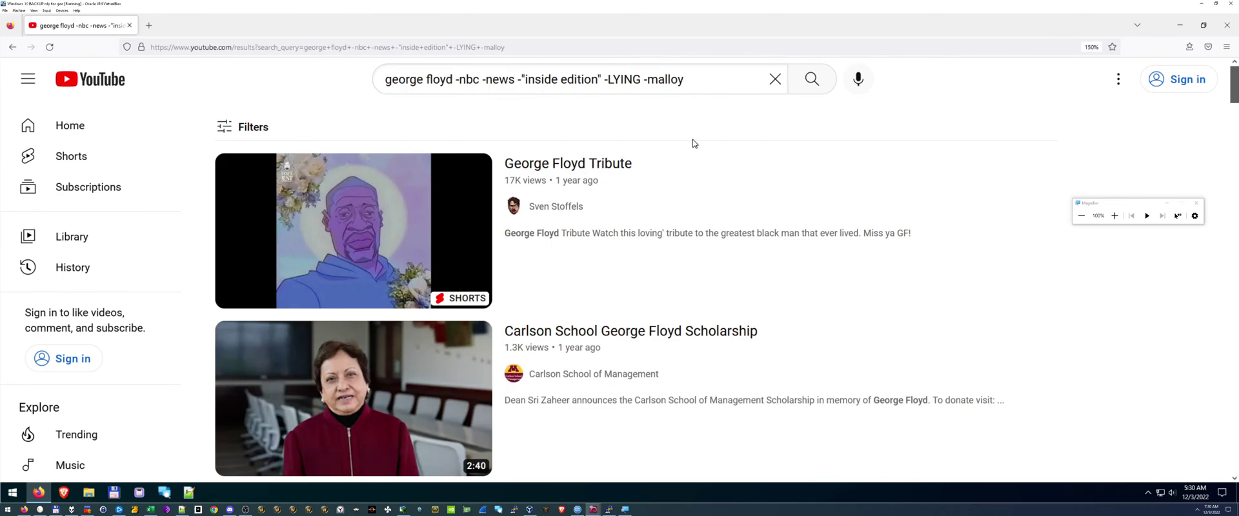
scroll(696, 155, down, 7)
scroll(704, 212, down, 9)
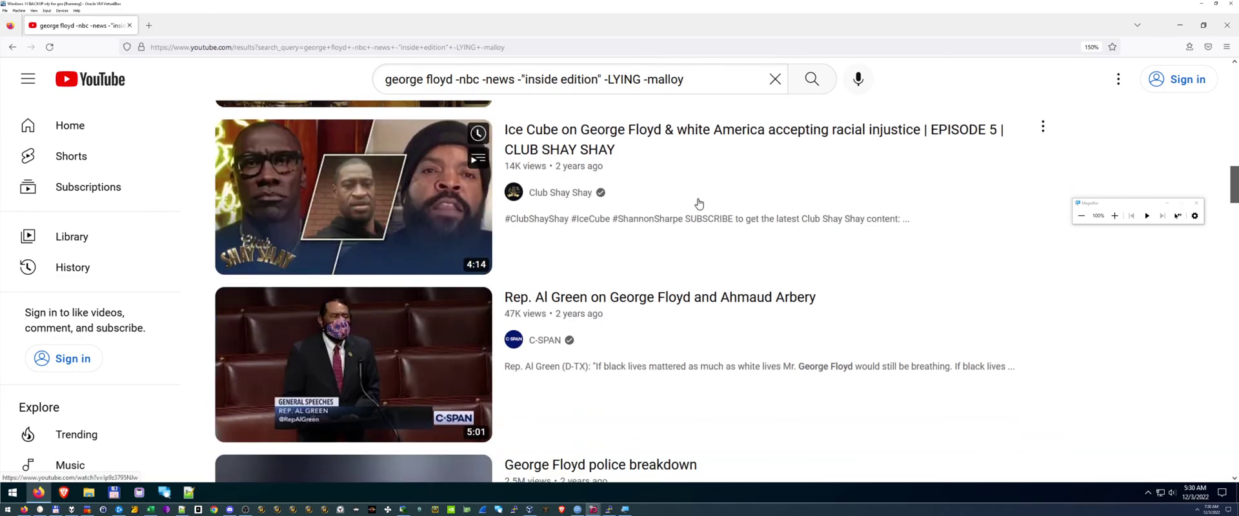
Add -"c-span" to the query, rerun it and look through the refreshed results
click(711, 84)
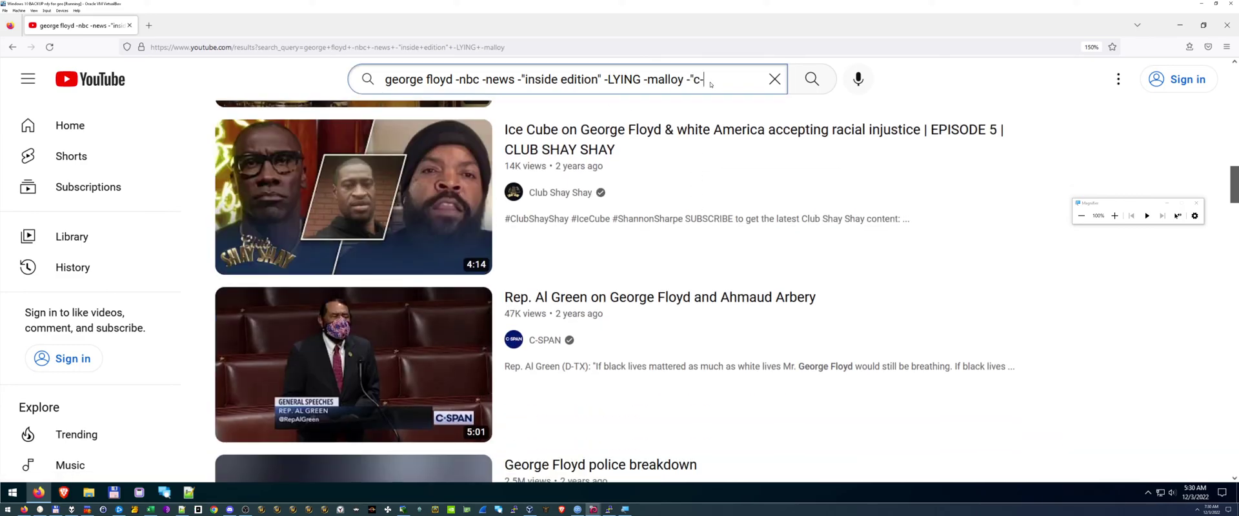
text(-"c-span")
key(Return)
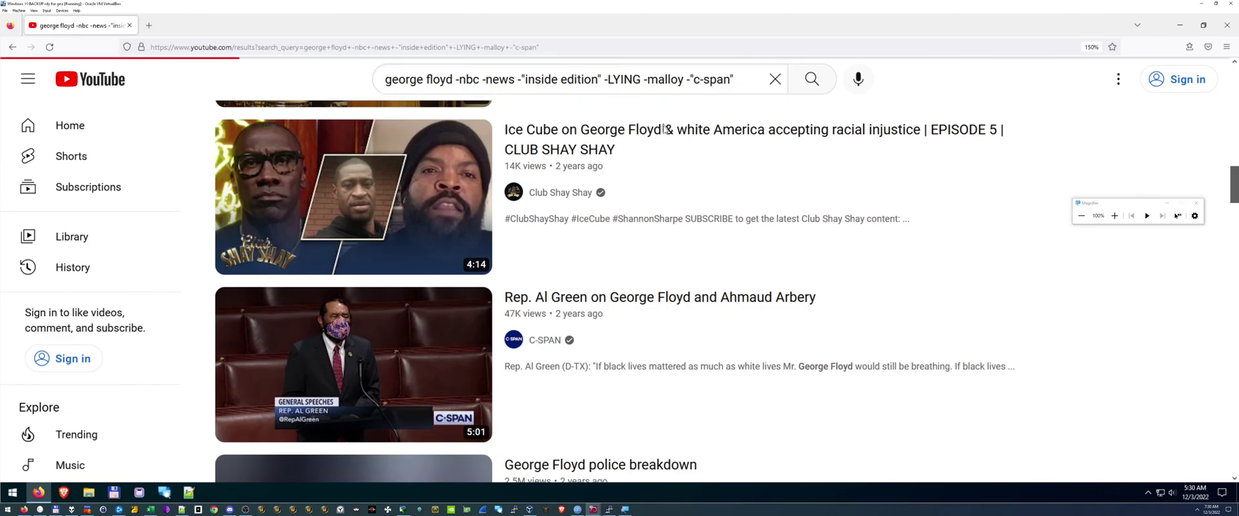
scroll(633, 227, down, 10)
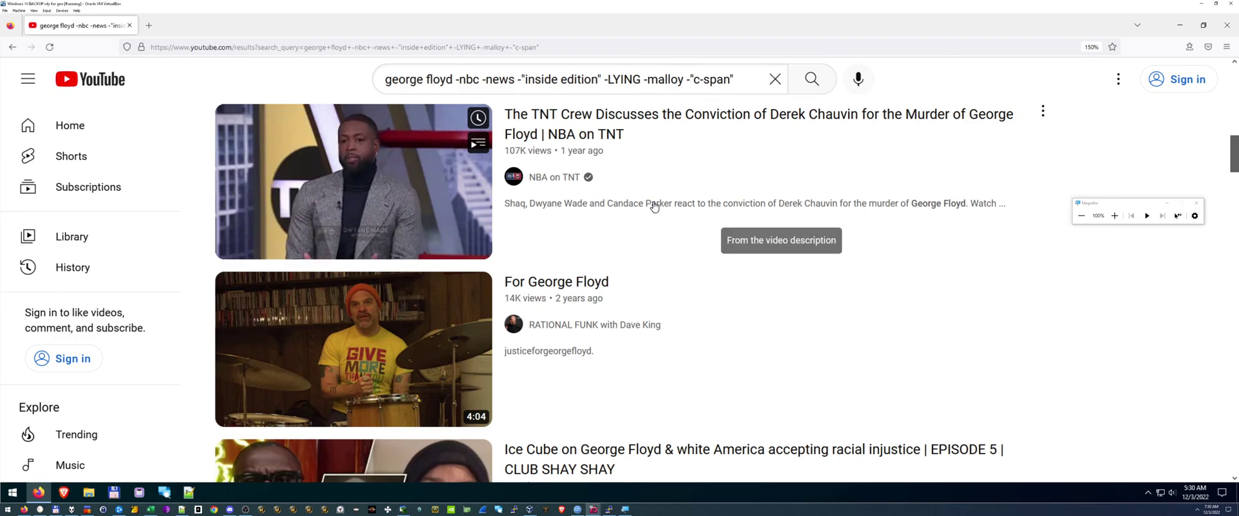
scroll(654, 206, up, 10)
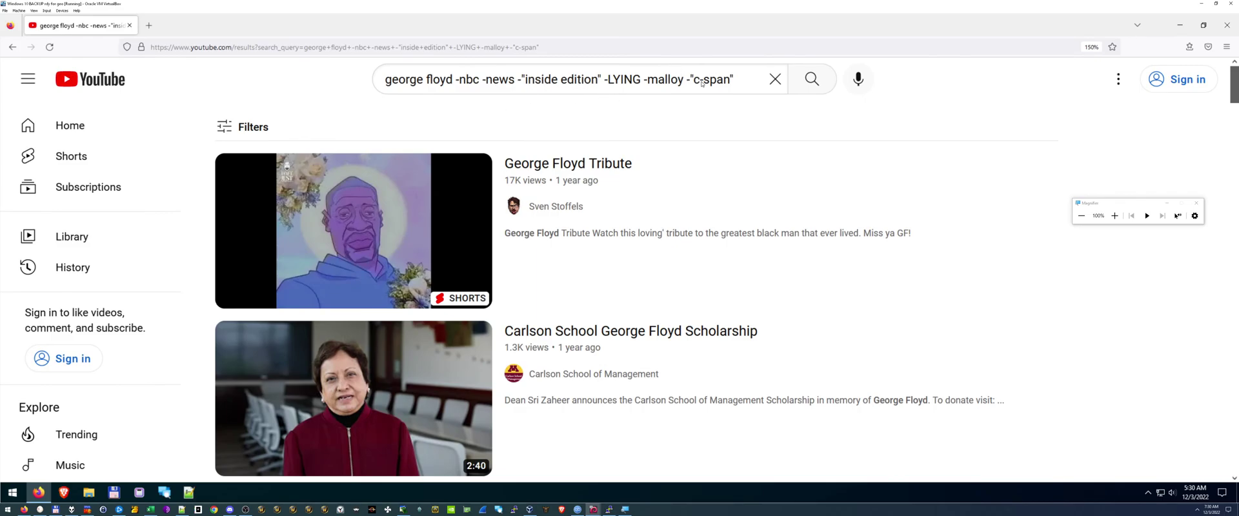
ctrl+scroll(649, 131, up, 2)
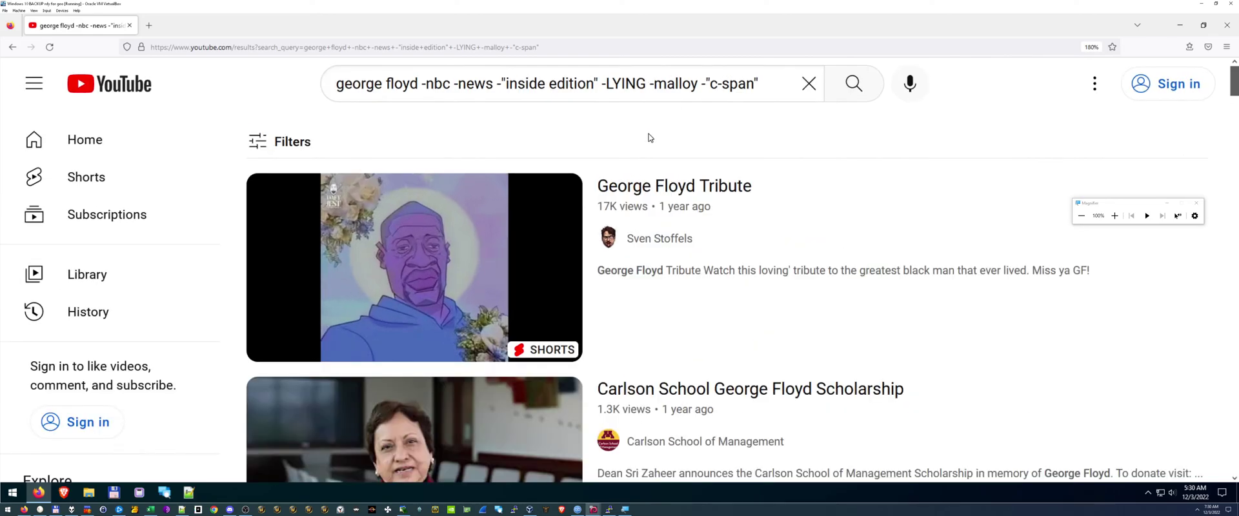
ctrl+scroll(650, 132, down, 2)
ctrl+scroll(649, 135, down, 2)
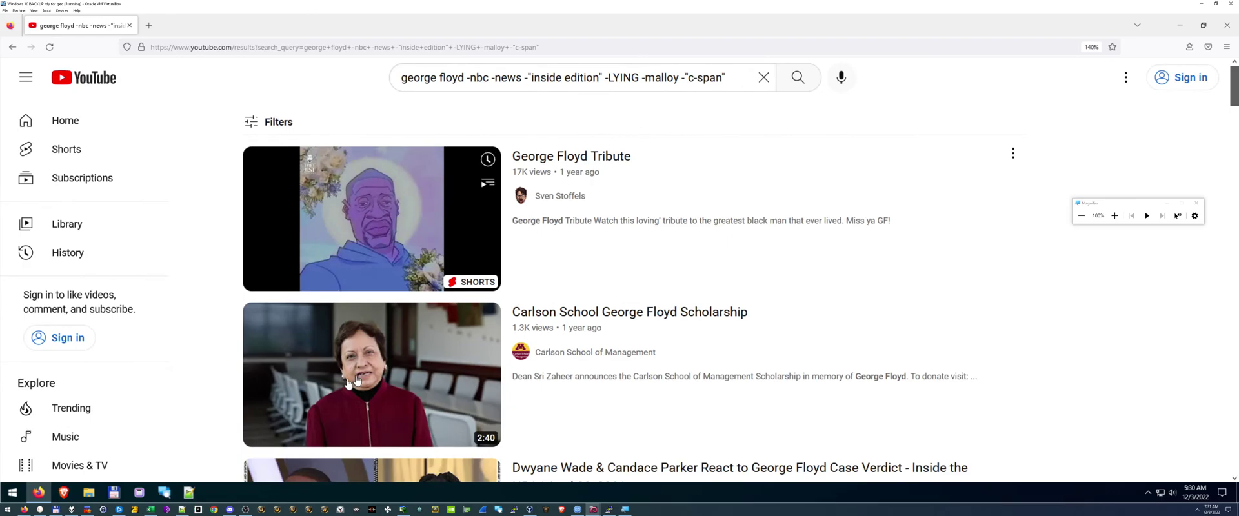
click(182, 510)
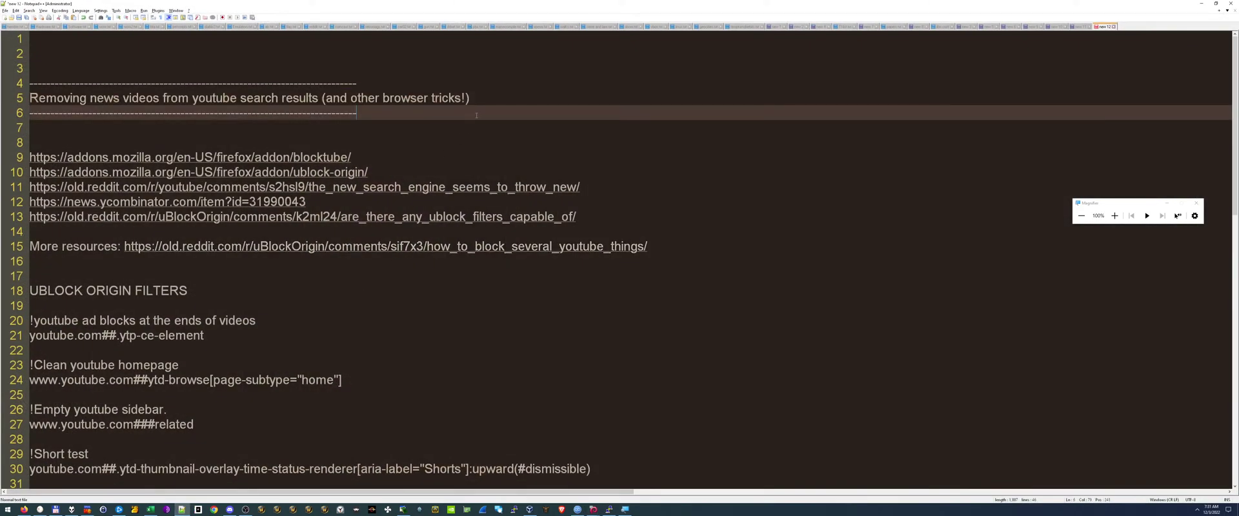
Select the whole BlockTube add-on URL on line 9 of the notes, then return to Firefox
click(402, 152)
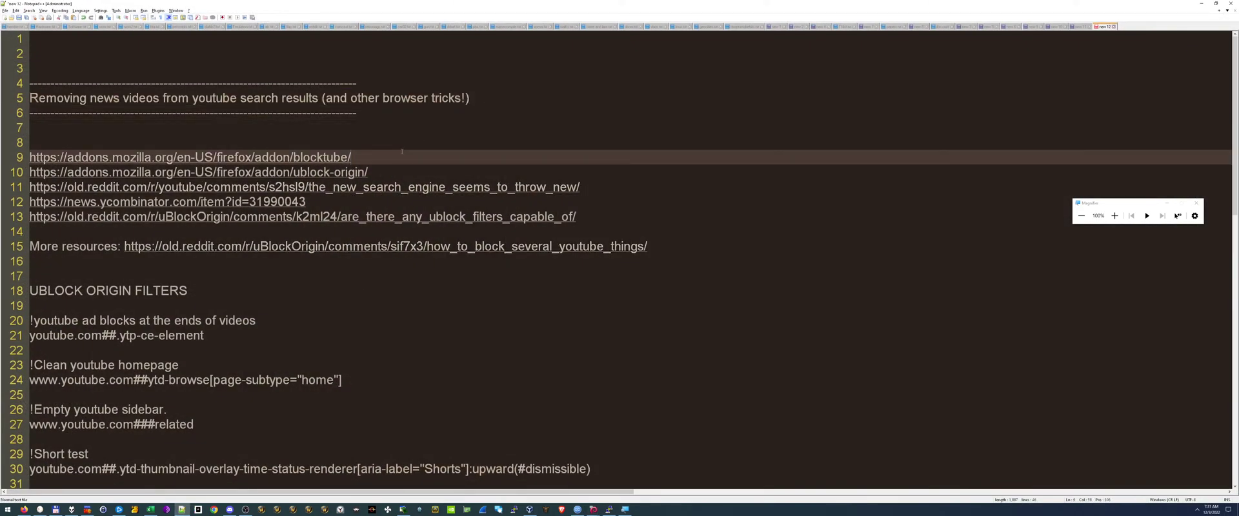
click(1196, 202)
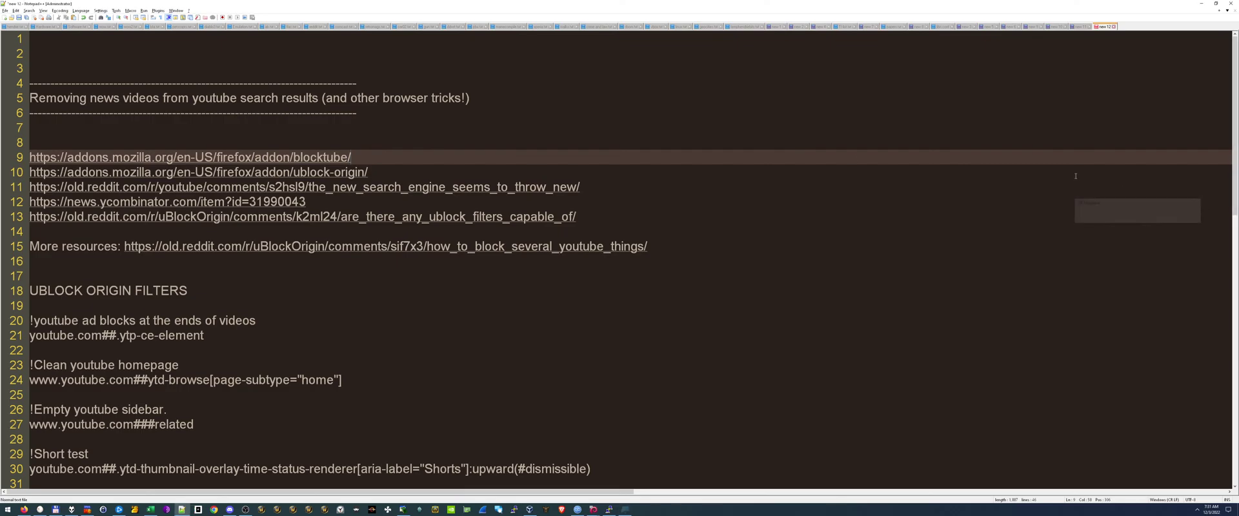
drag(351, 157, 29, 157)
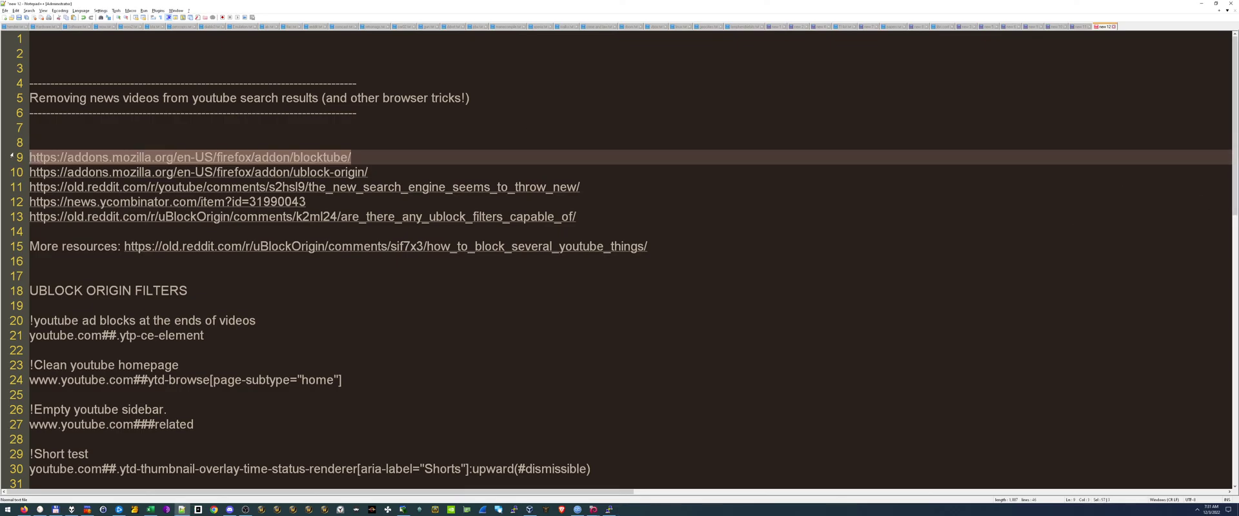
key(alt+Tab)
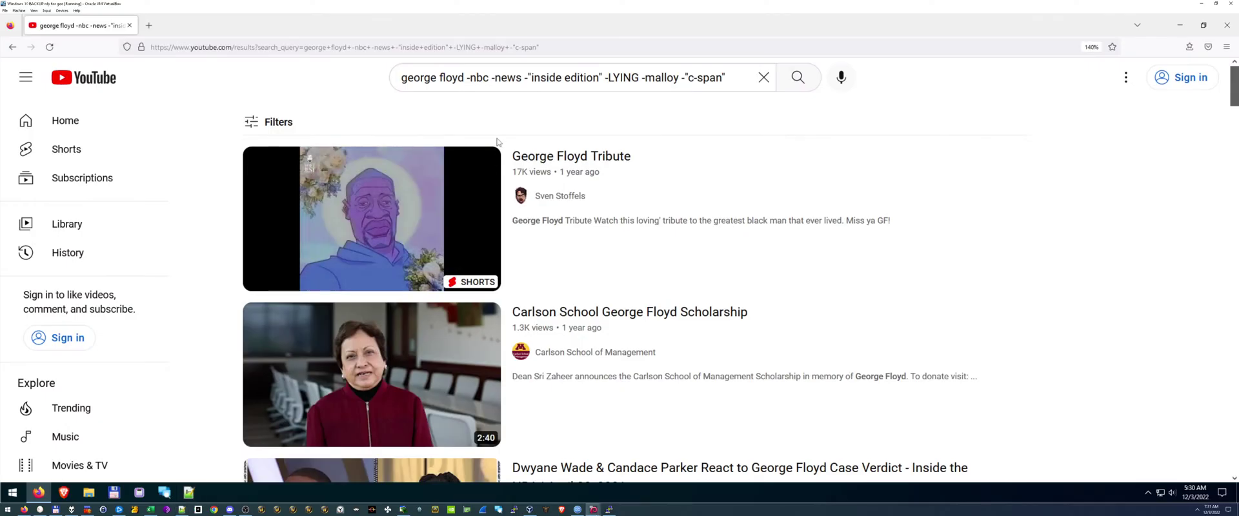
In a new tab, Google 'blocktube addon firefox' and enlarge the results page
key(ctrl+t)
text(google.)
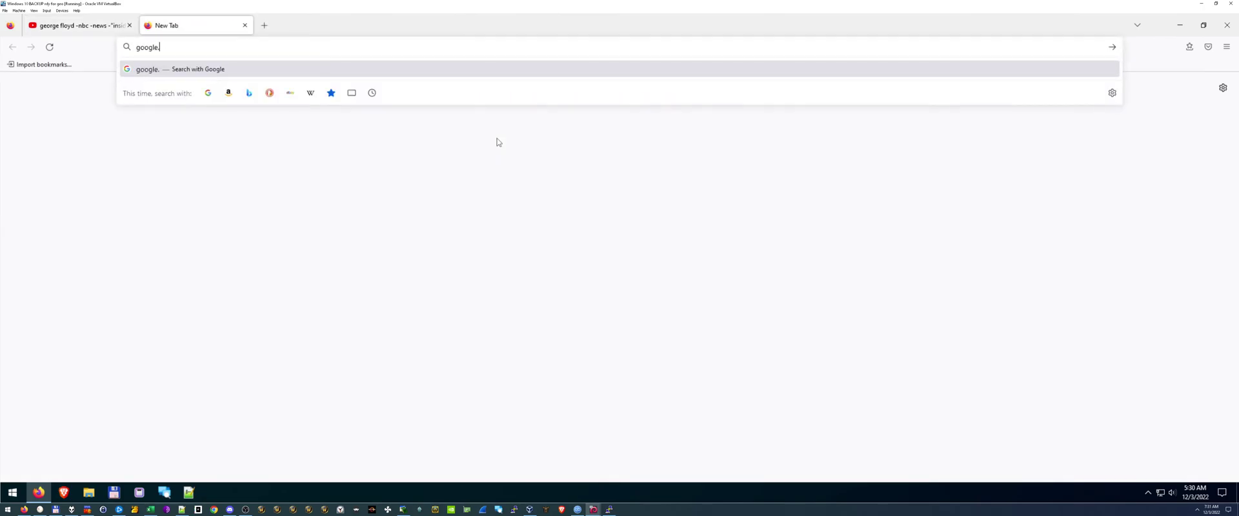
text(com)
key(Return)
text(blocktube addon firef)
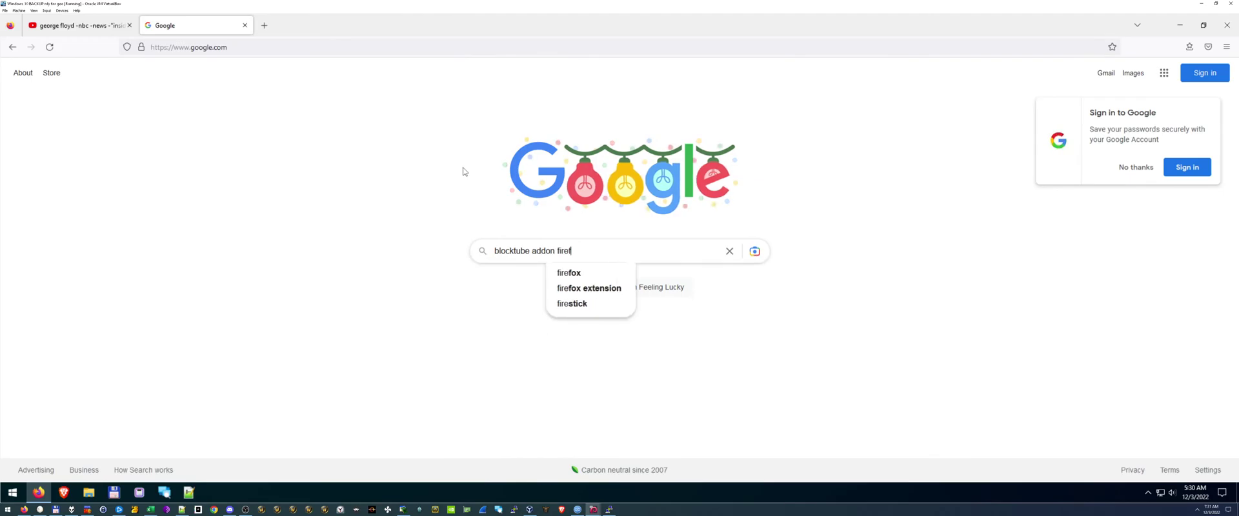
text(ox)
key(Return)
key(ctrl+plus)
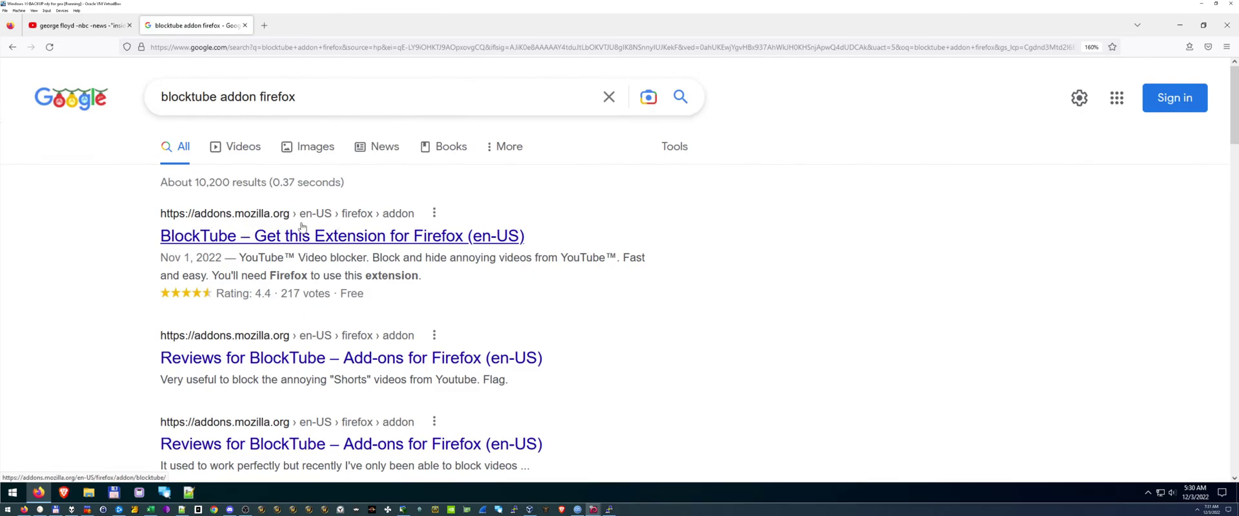
Install BlockTube from its addons.mozilla.org page, approving its permissions and dismissing the added notice
click(256, 242)
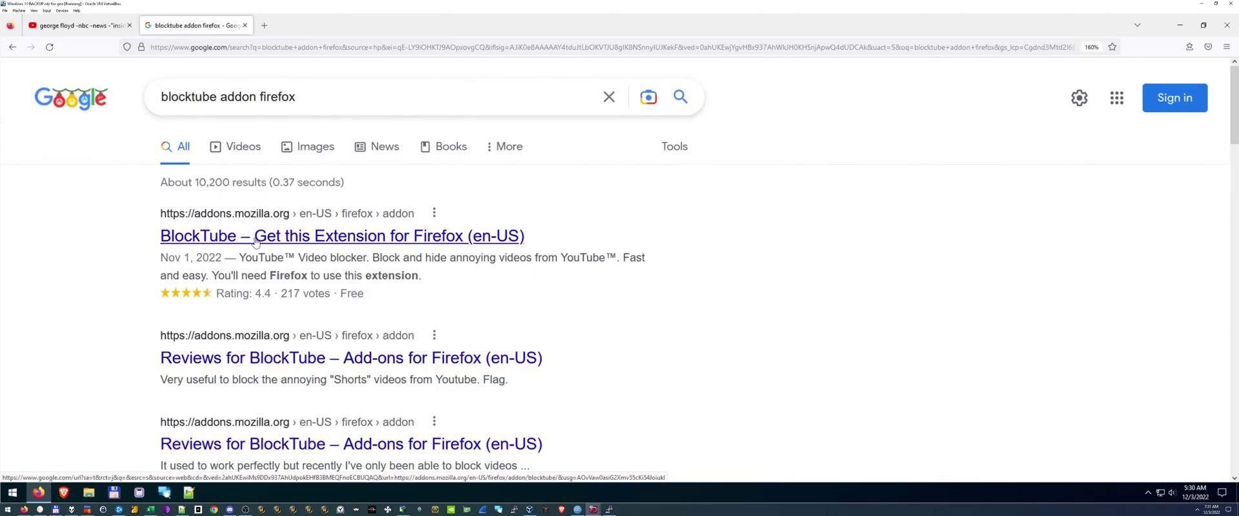
key(ctrl+plus)
key(ctrl+plus)
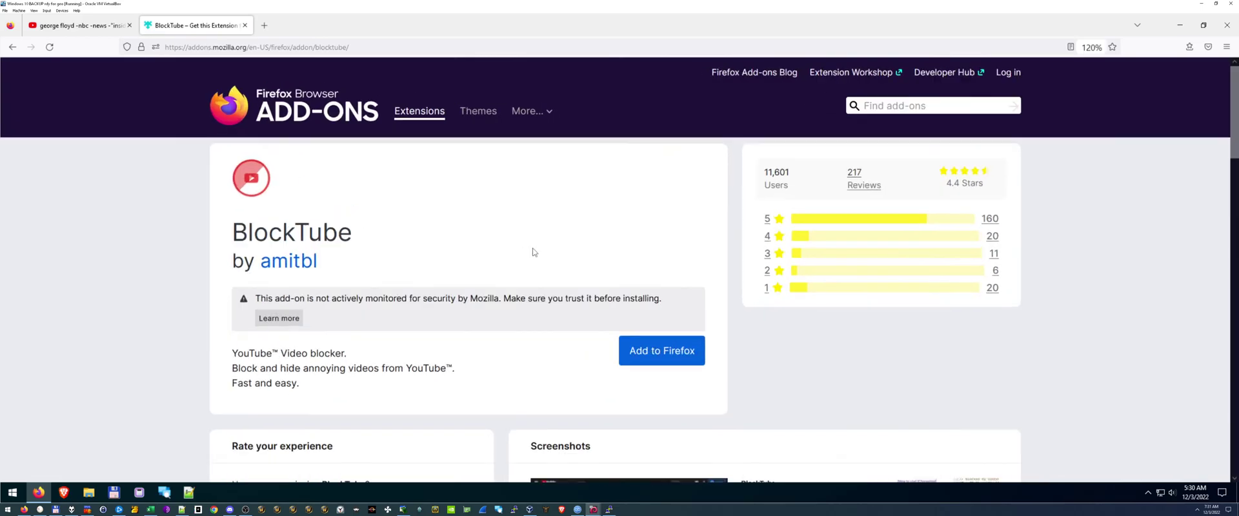
click(649, 356)
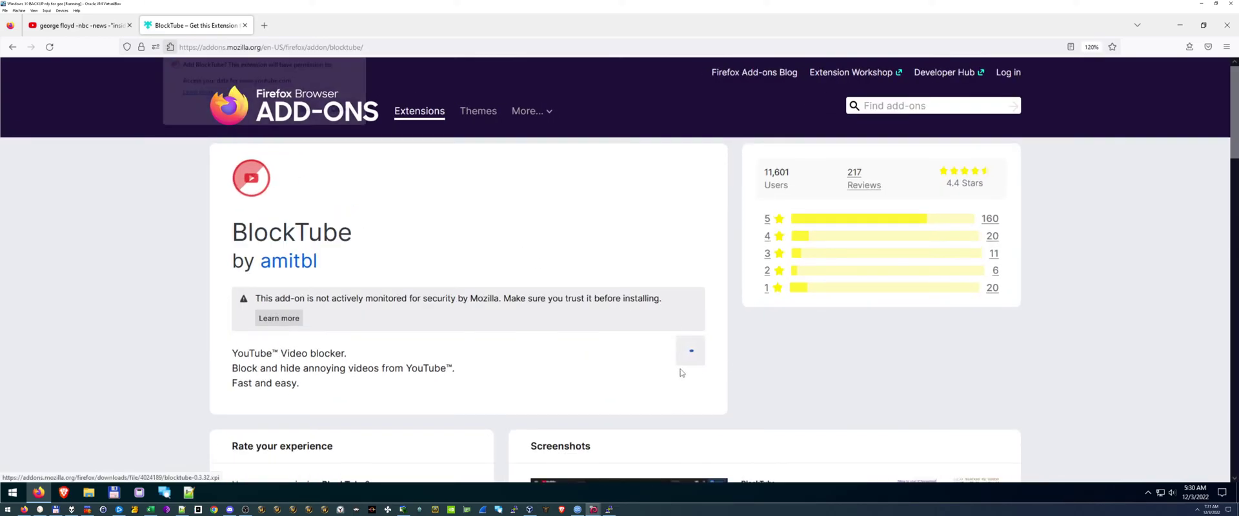
click(305, 111)
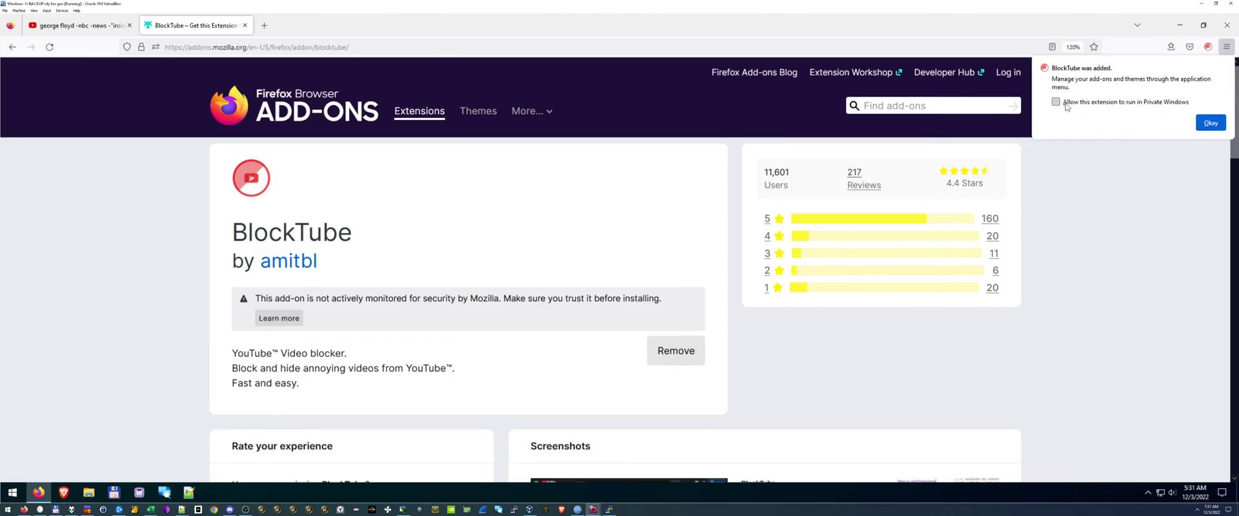
click(1203, 123)
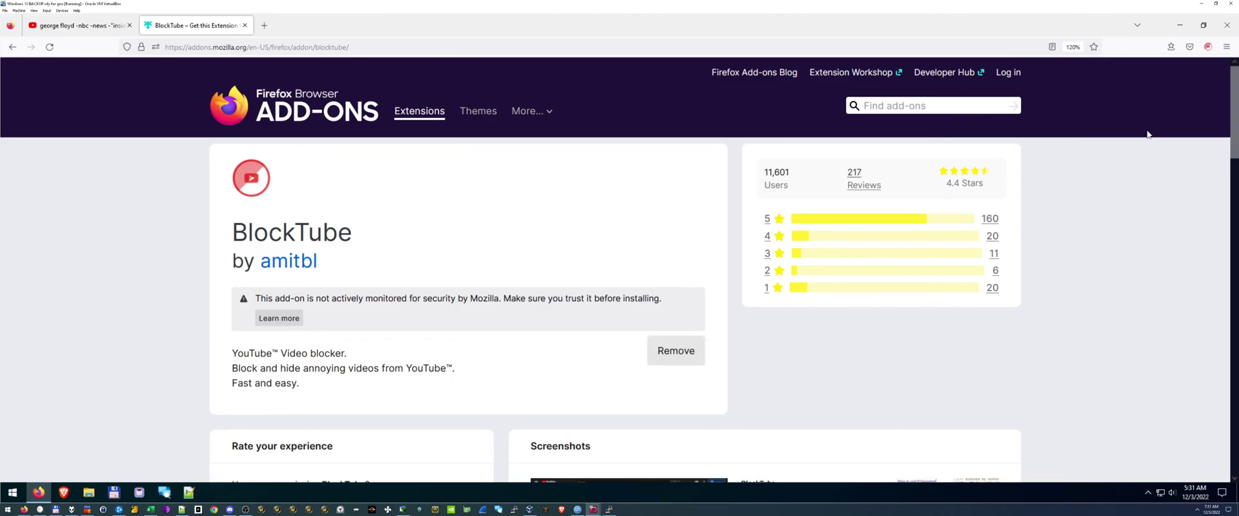
Close the add-on tab and block the channel of the first 'george floyd' result
middle_click(196, 27)
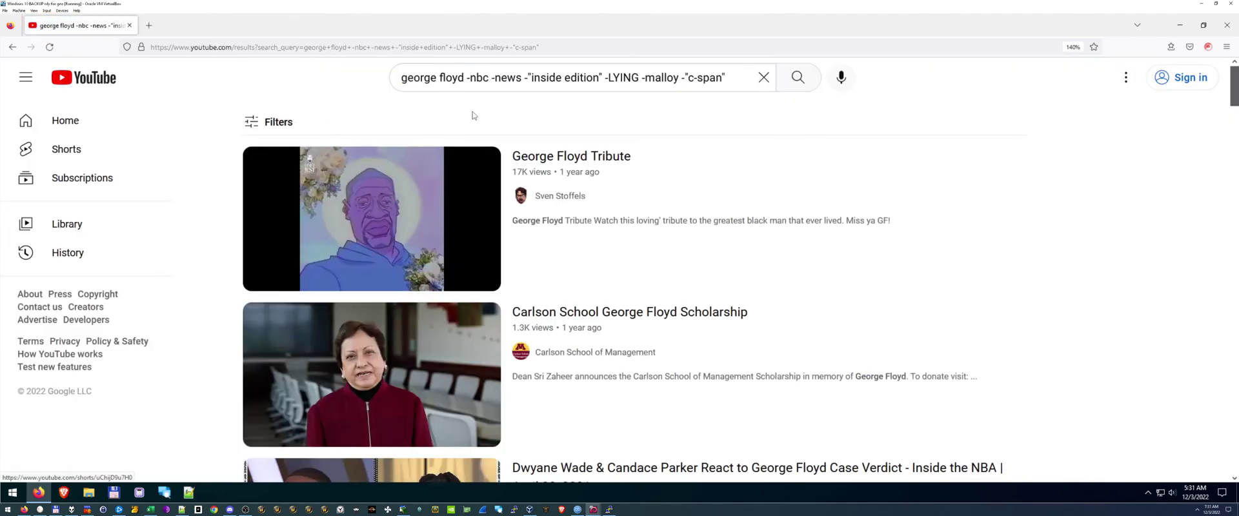
click(1011, 154)
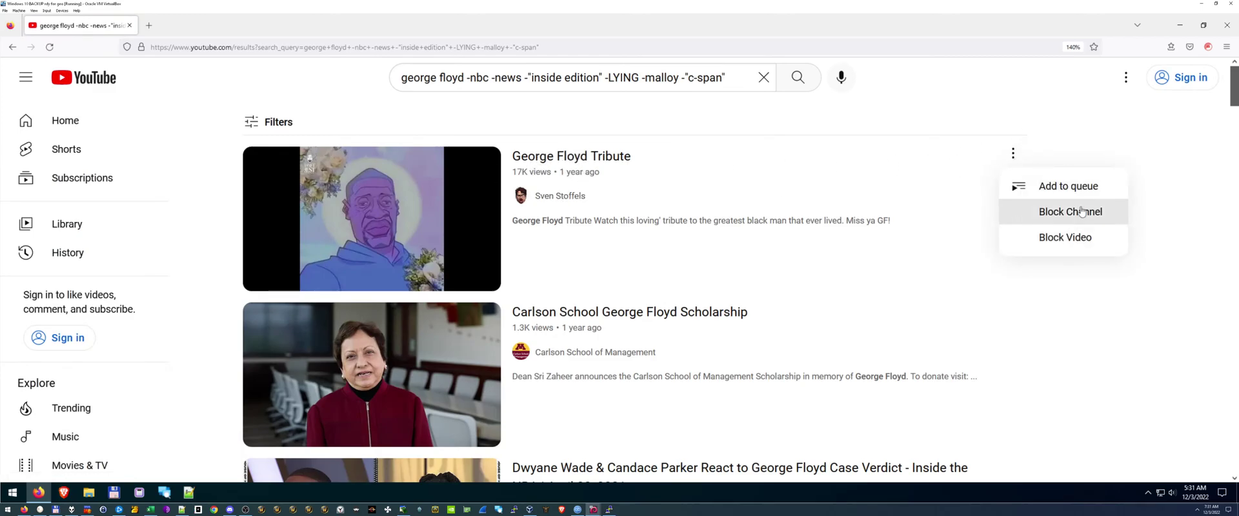
click(1065, 237)
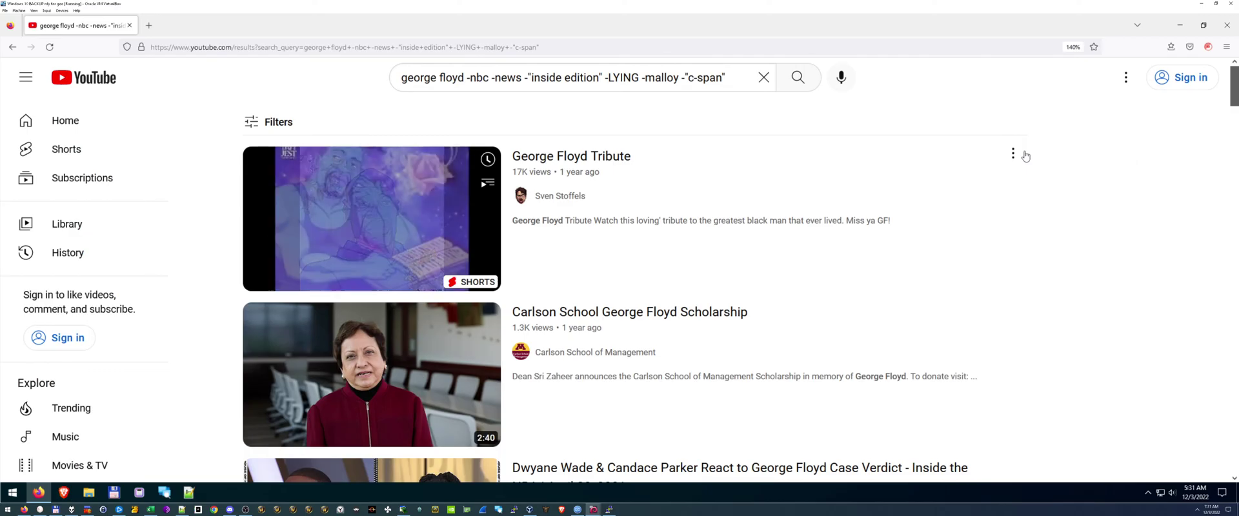
key(super+plus)
click(1019, 157)
key(super+minus)
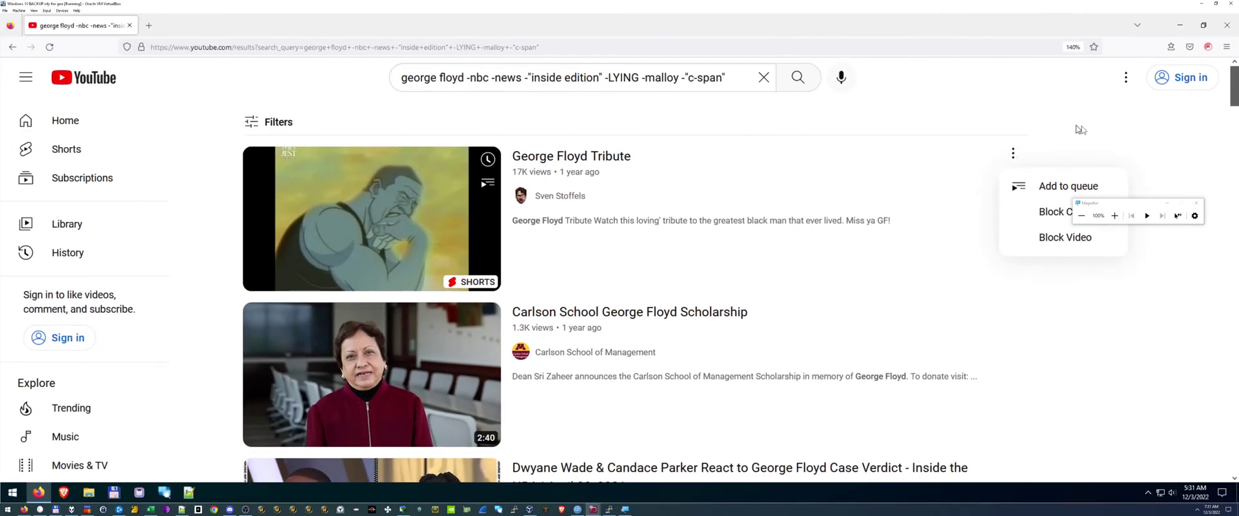
drag(1159, 203, 1184, 282)
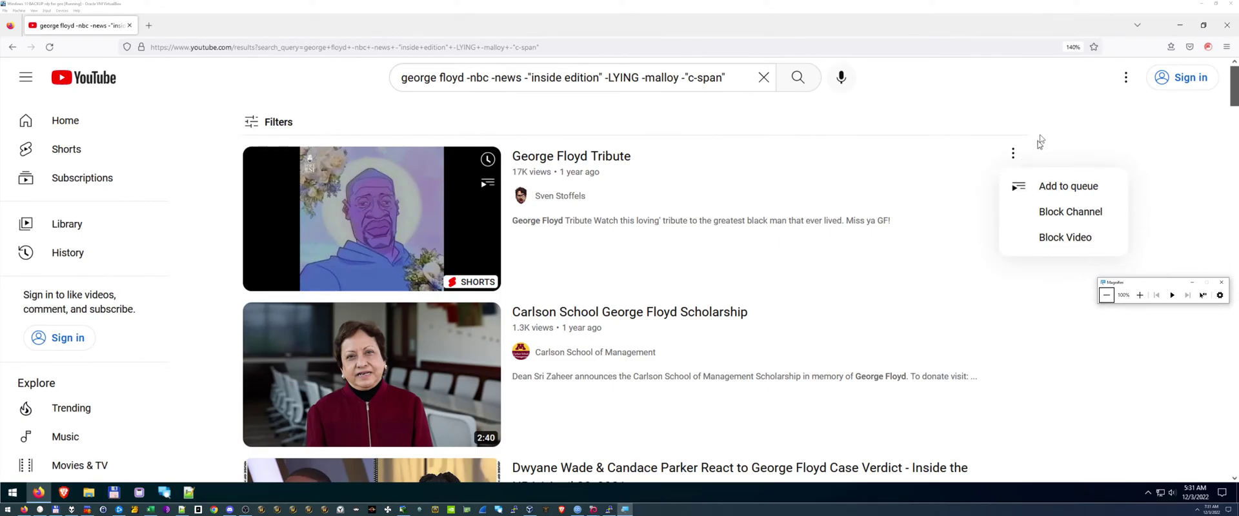
click(1005, 144)
click(1013, 155)
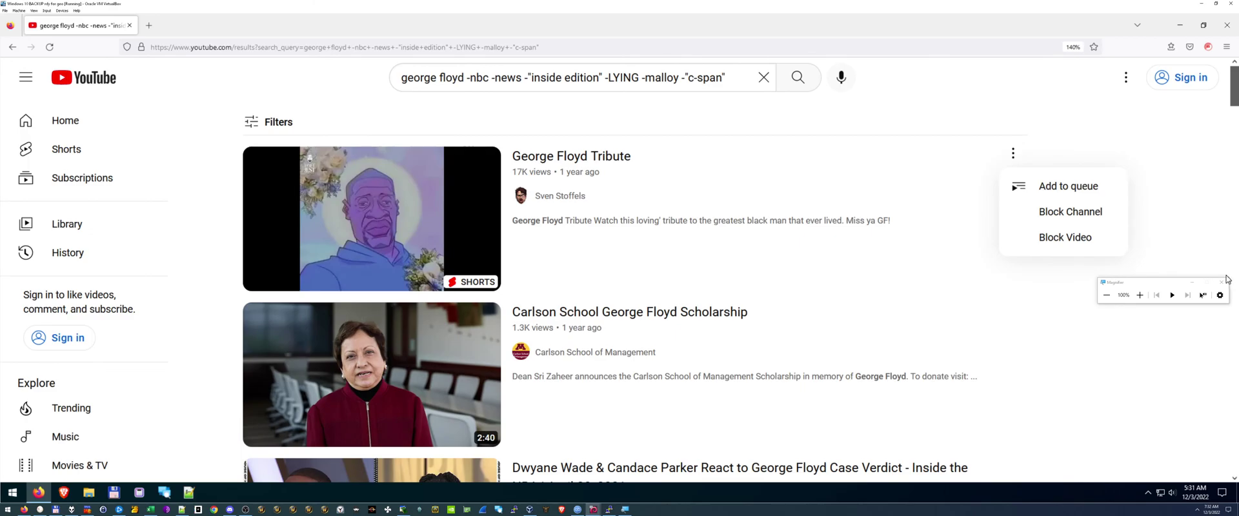
click(989, 123)
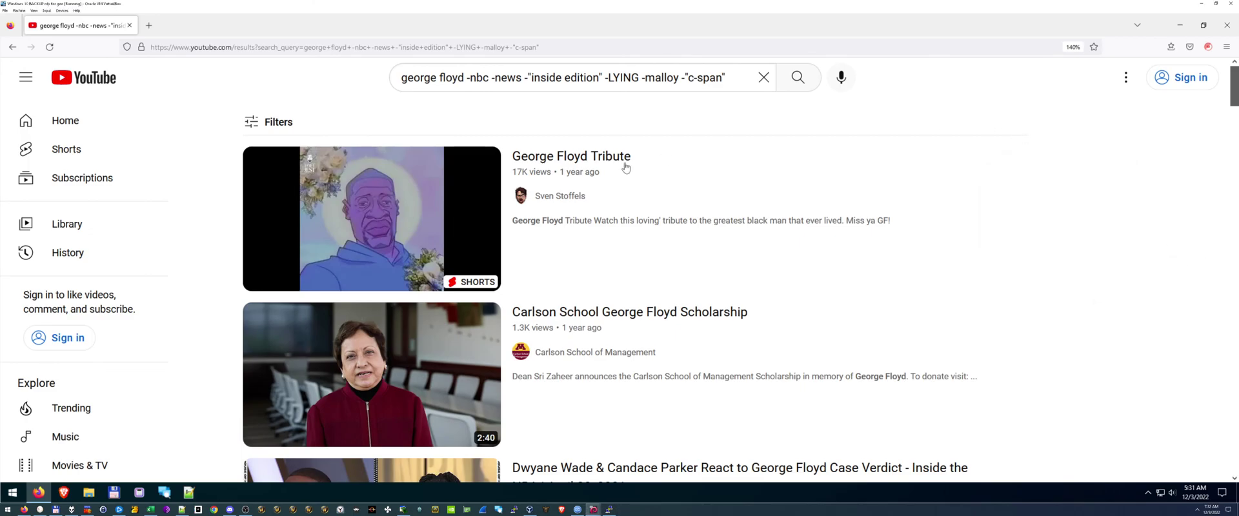
click(1013, 155)
click(1051, 212)
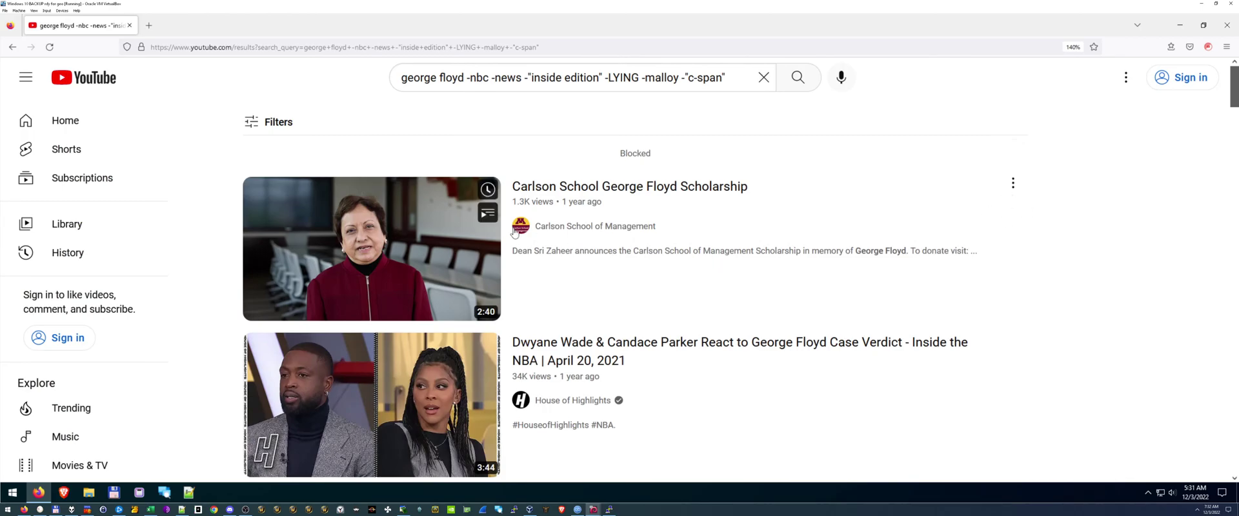
Block the Carlson School of Management, House of Highlights and OWN channels
click(1013, 183)
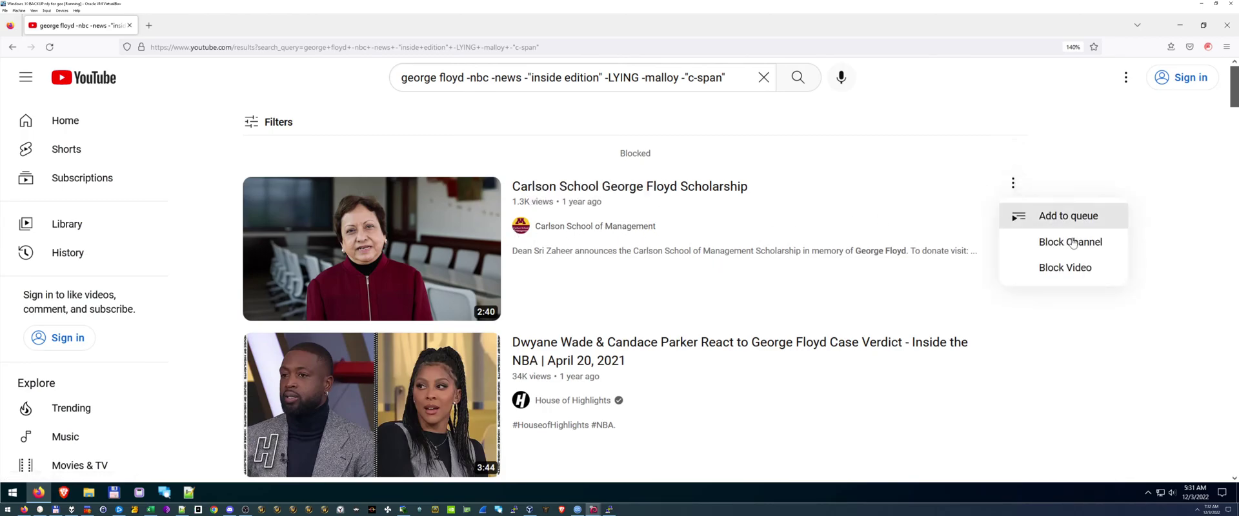
click(1071, 242)
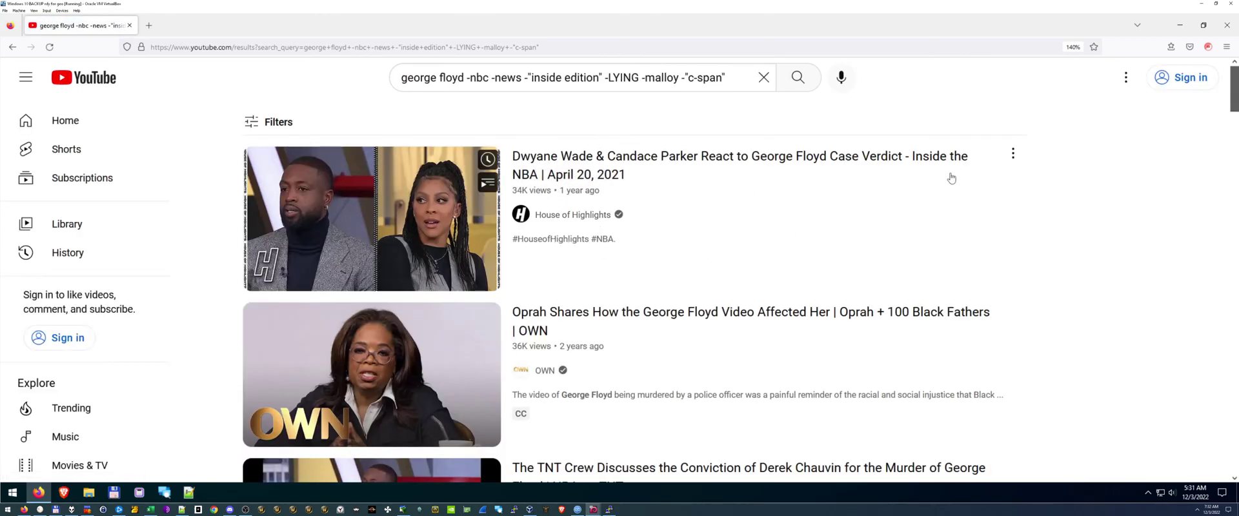
click(1013, 154)
click(1040, 213)
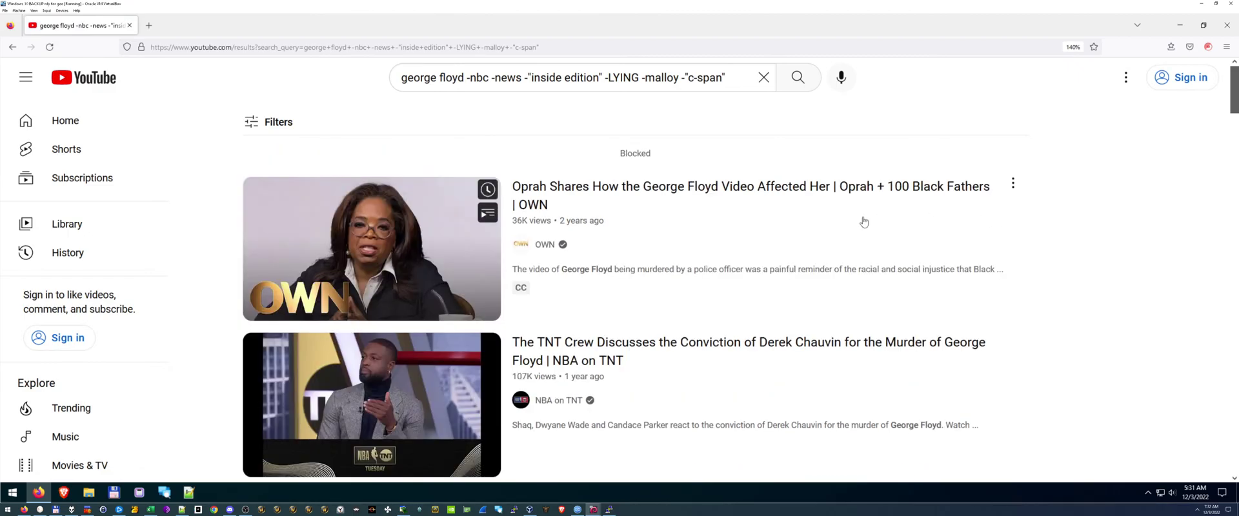
click(1013, 184)
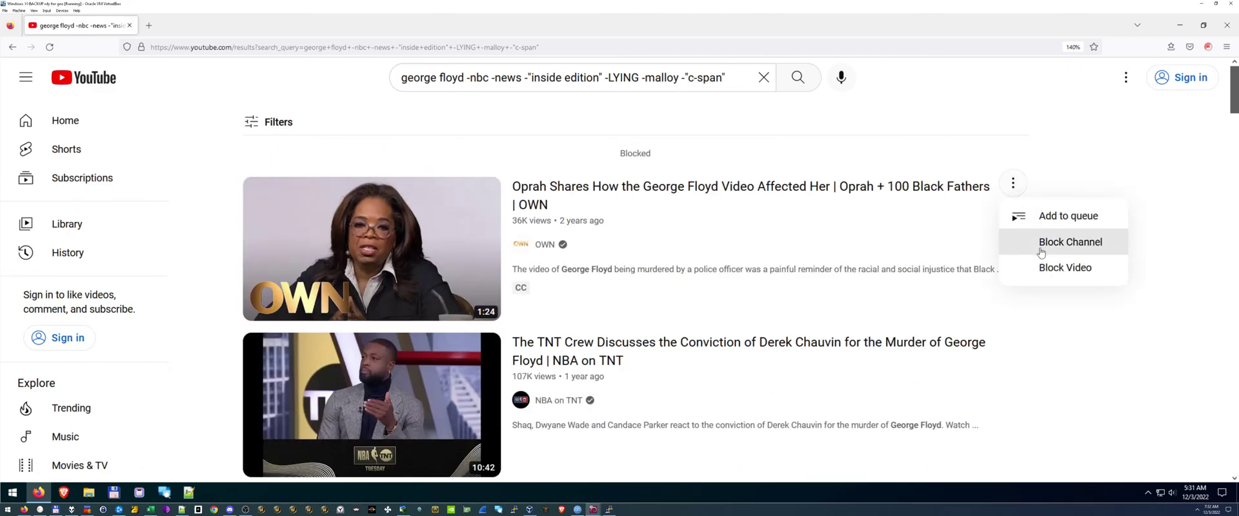
click(1065, 246)
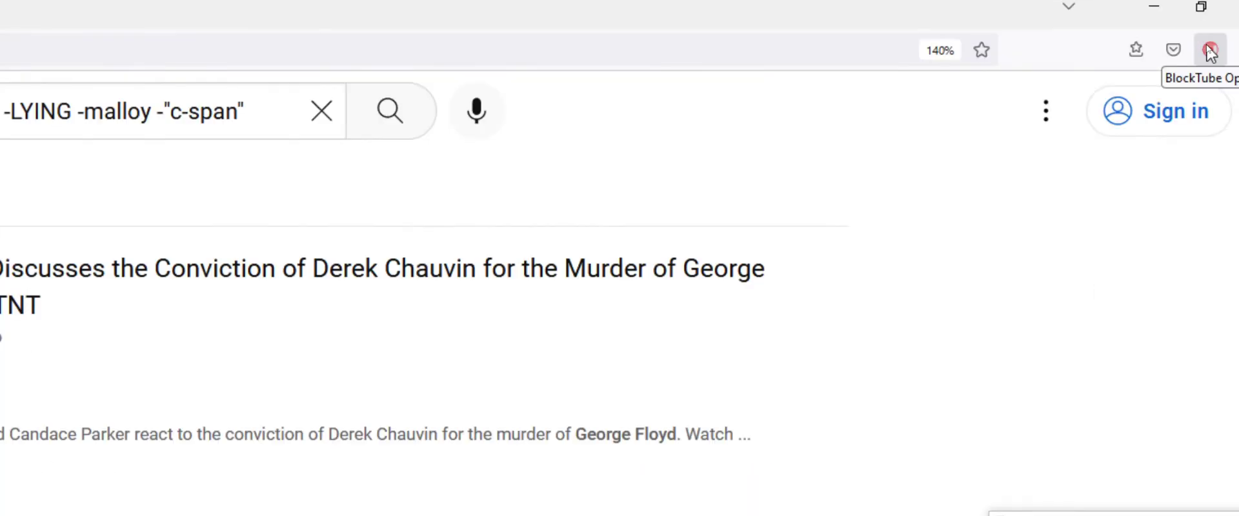
Check the BlockTube Channel ID list for the four blocked channels, including House of Highlights
click(1136, 76)
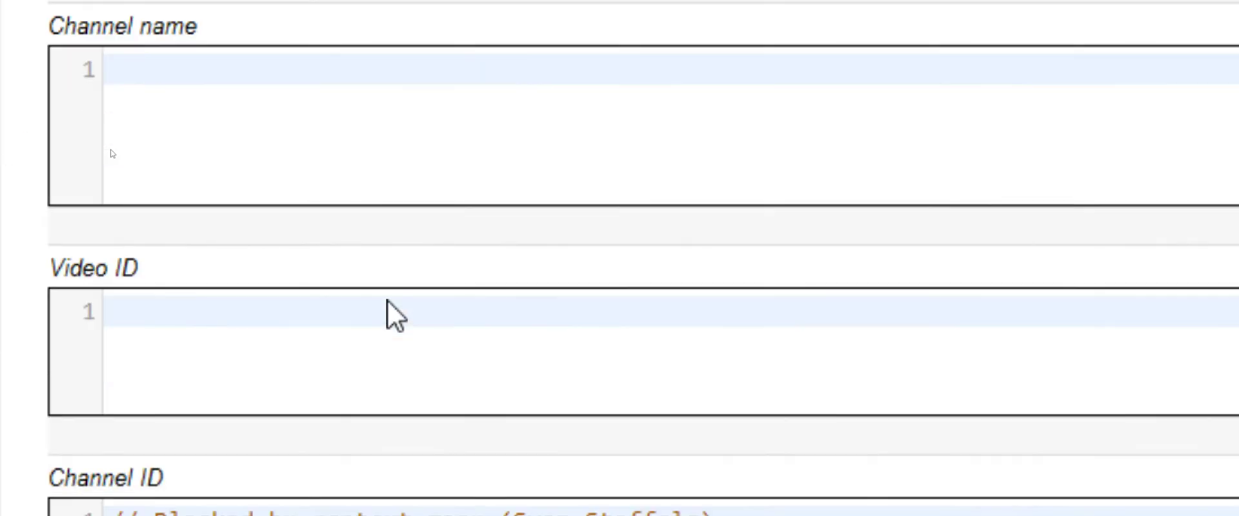
scroll(395, 315, down, 3)
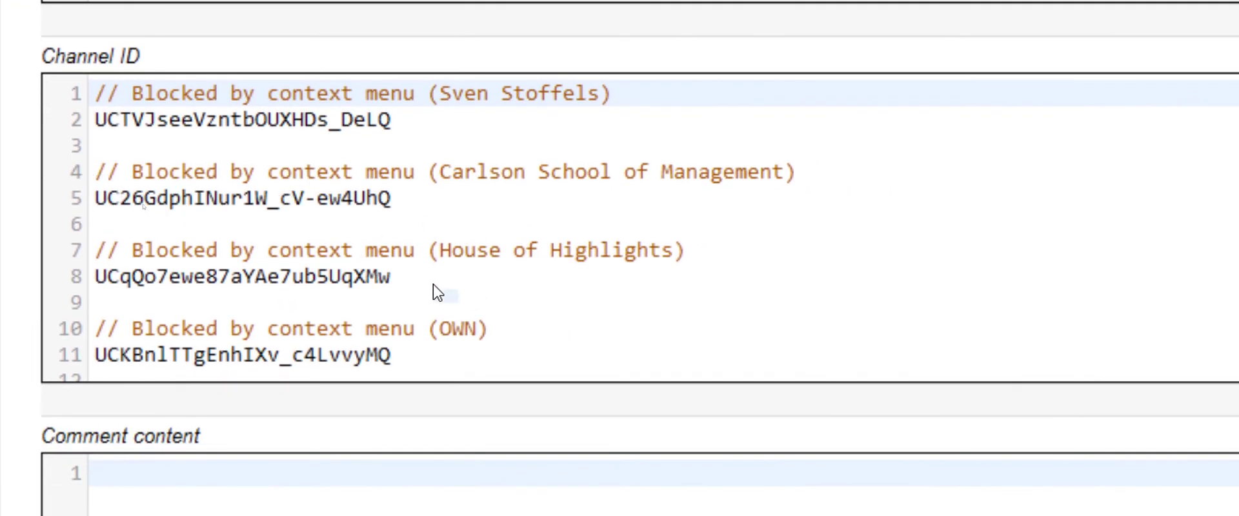
drag(451, 295, 21, 243)
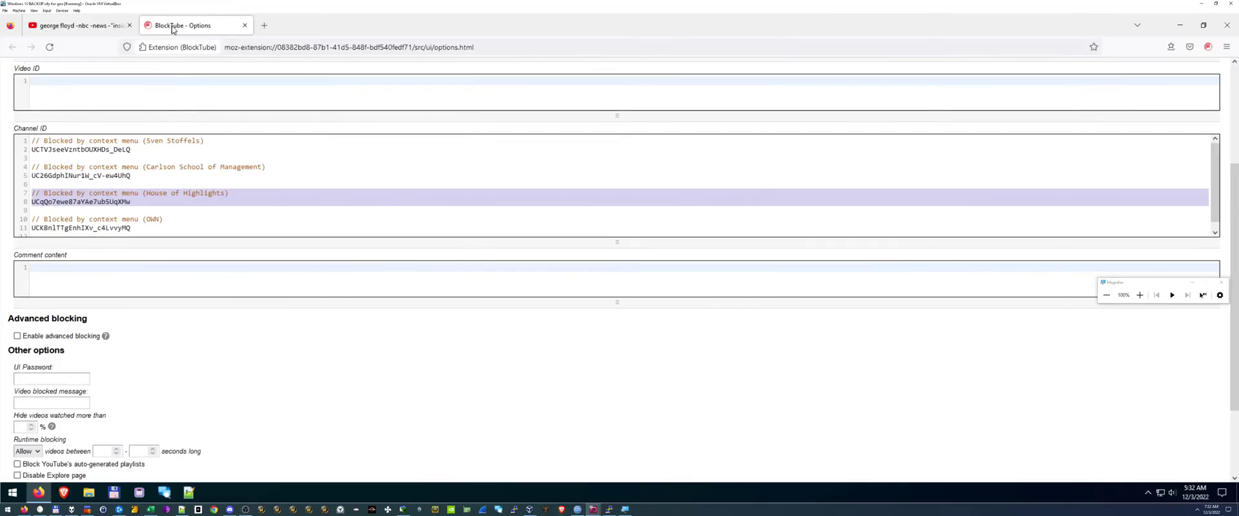
Close the BlockTube options tab and return to the Notepad++ notes
middle_click(173, 29)
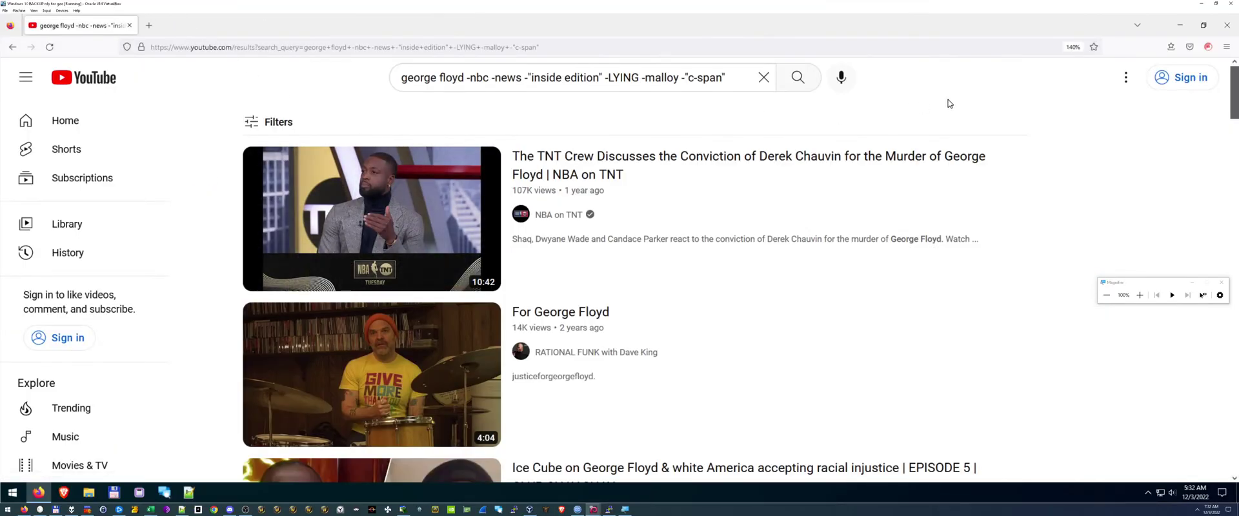
click(1209, 46)
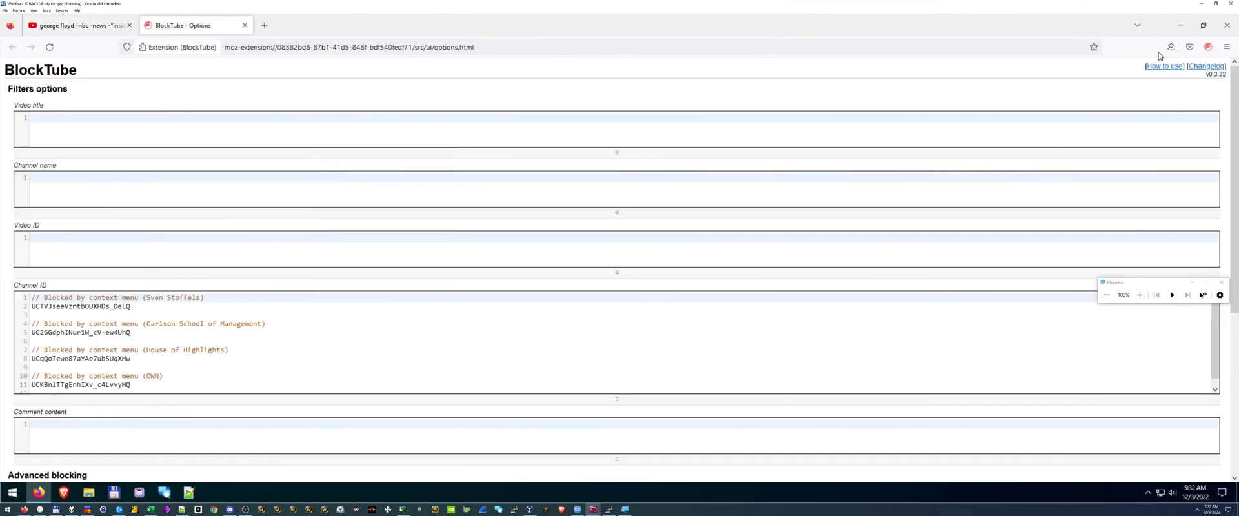
middle_click(234, 29)
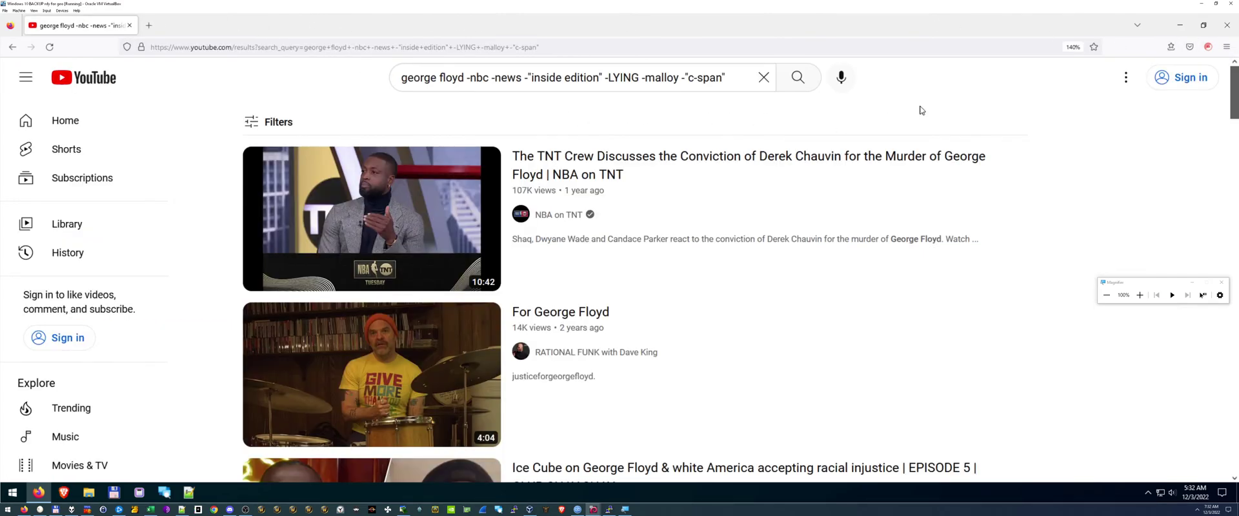
key(alt+Tab)
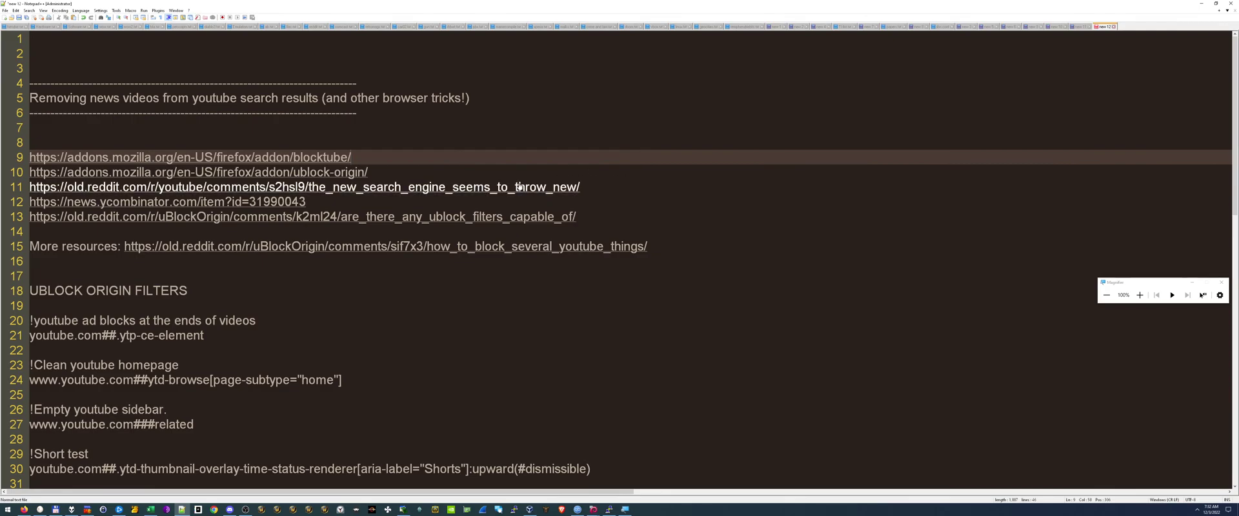